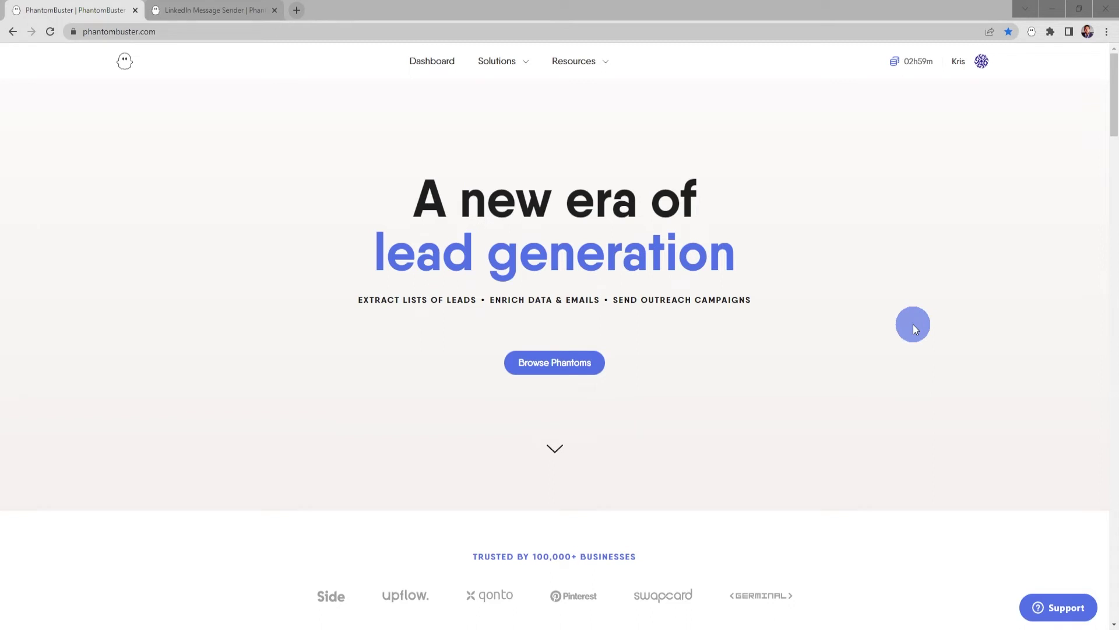
Find LinkedIn Message Sender in the phantom store and view its Tutorial with the setup video
left_click(580, 362)
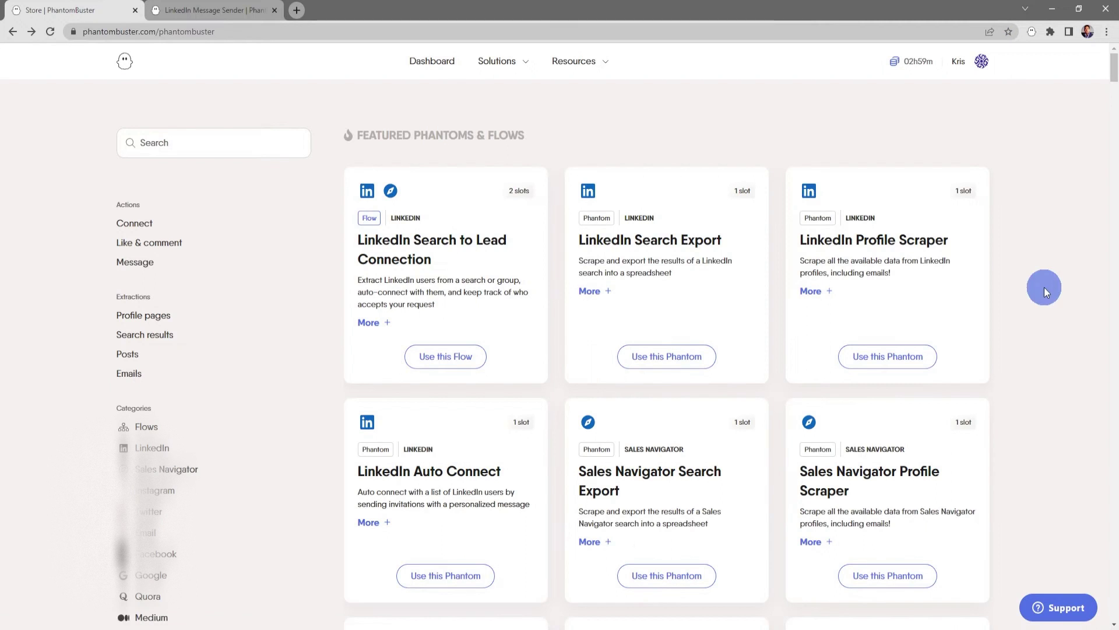
scroll(1038, 289, "down", 9)
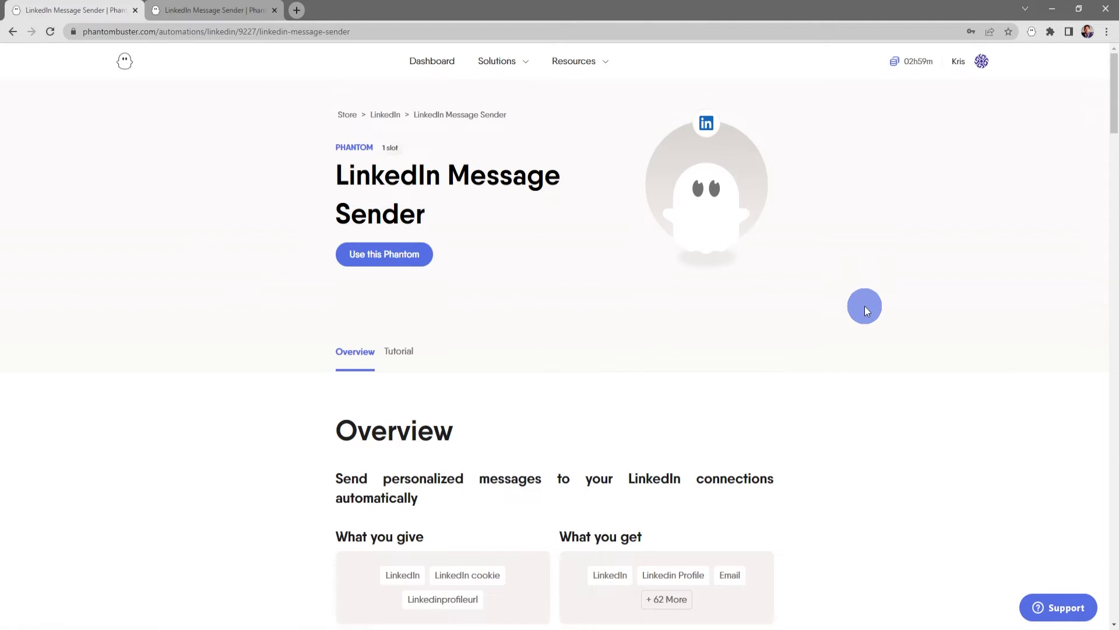
scroll(865, 306, "down", 5)
scroll(865, 306, "down", 5)
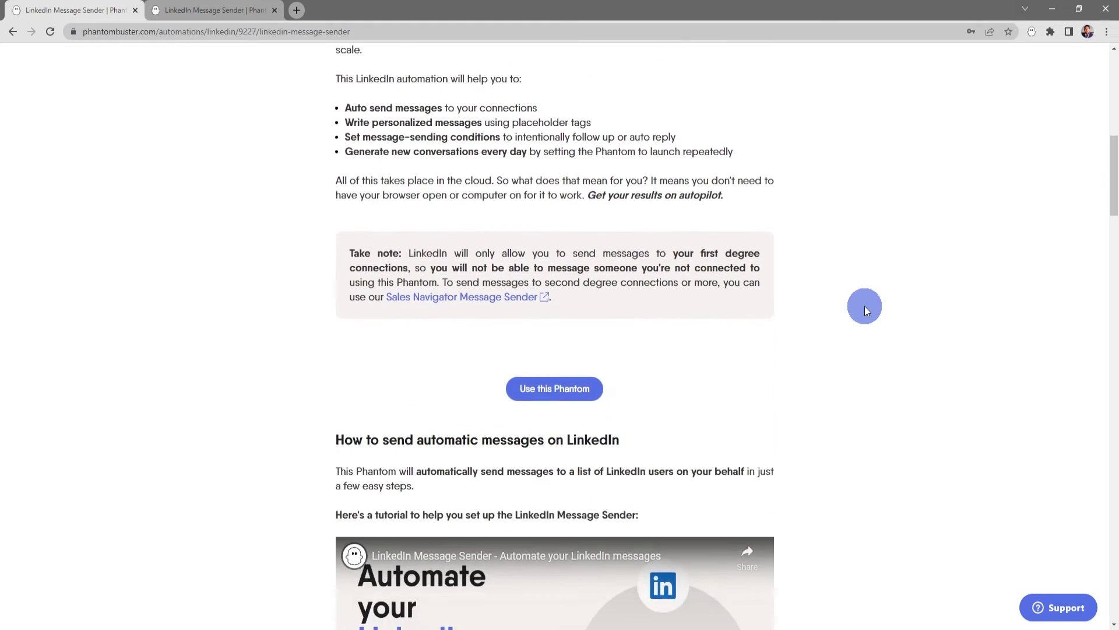
scroll(865, 306, "up", 11)
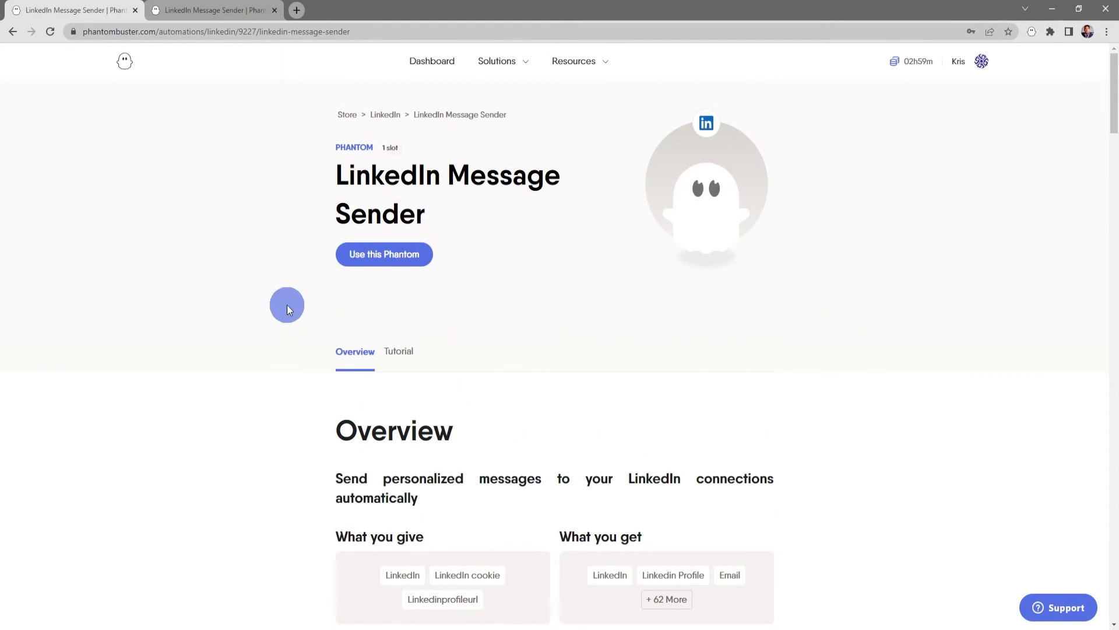
left_click(412, 352)
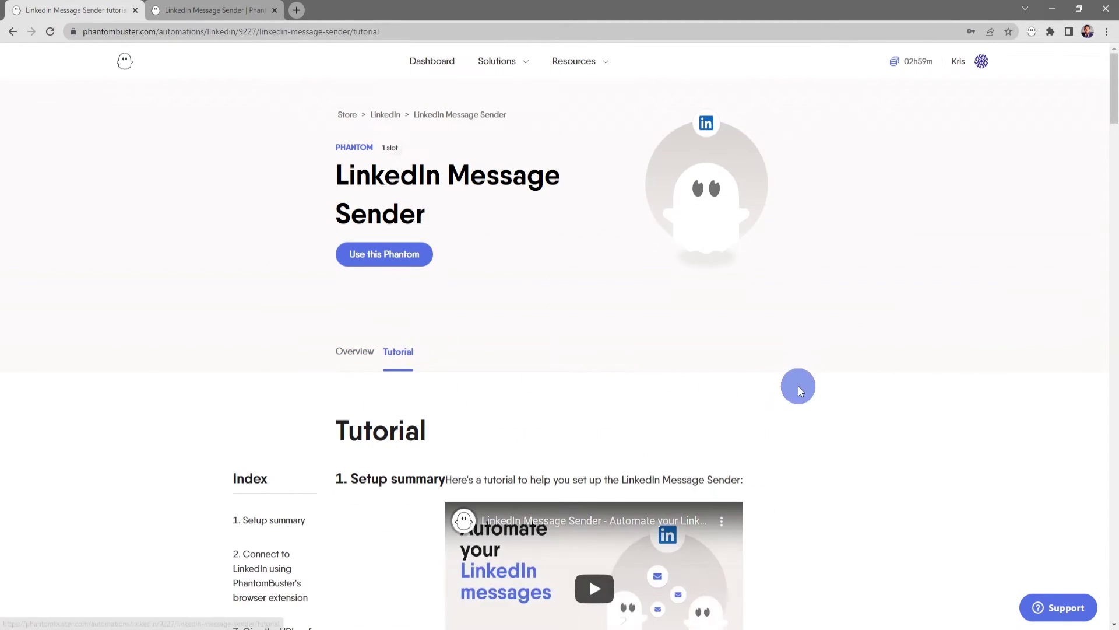
scroll(819, 392, "down", 4)
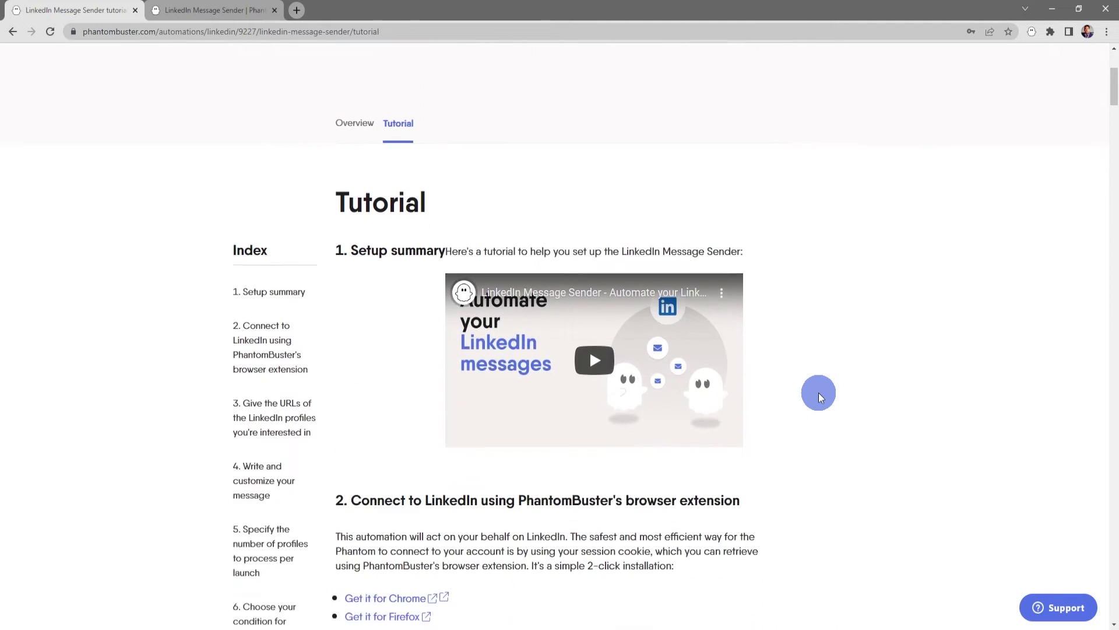
scroll(819, 393, "up", 4)
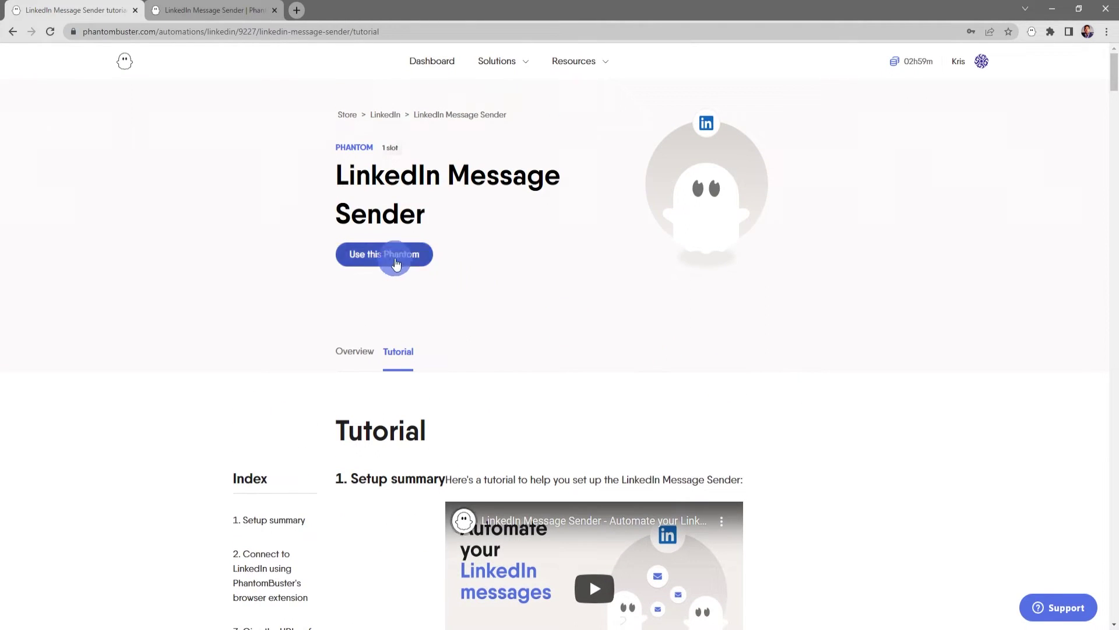
Start using the phantom, connect the LinkedIn account via session cookie, and save the connection
left_click(391, 254)
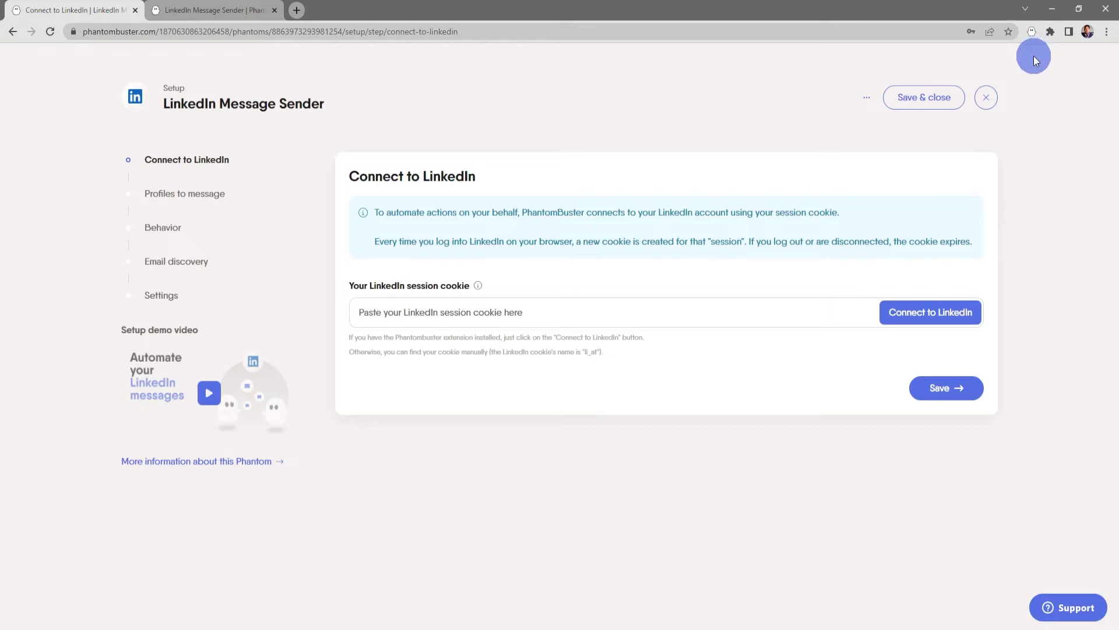
left_click(941, 314)
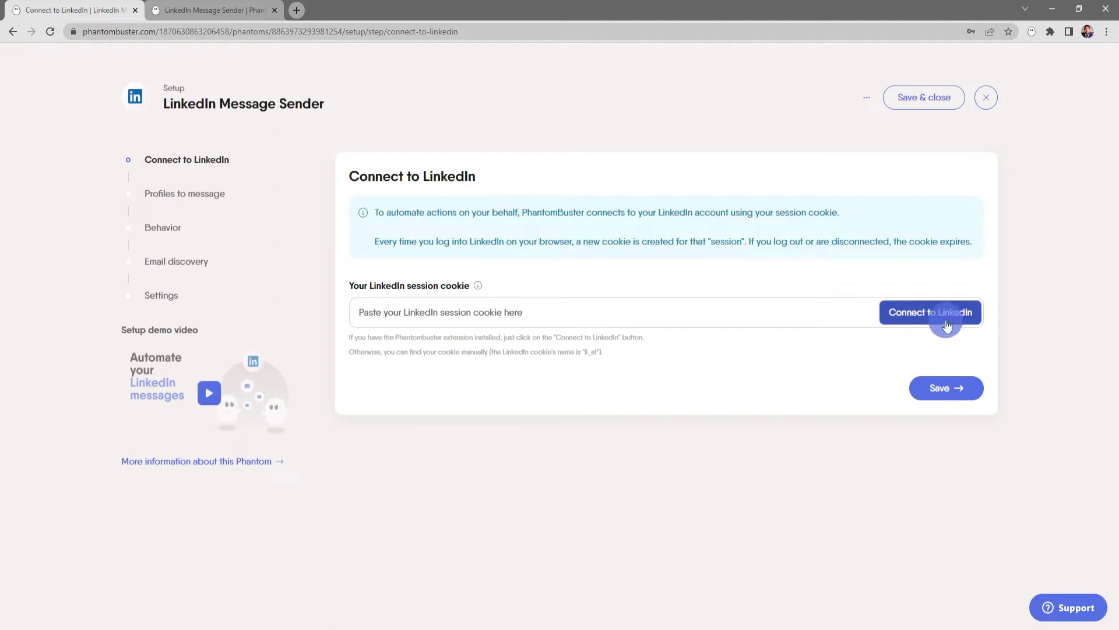
left_click(943, 388)
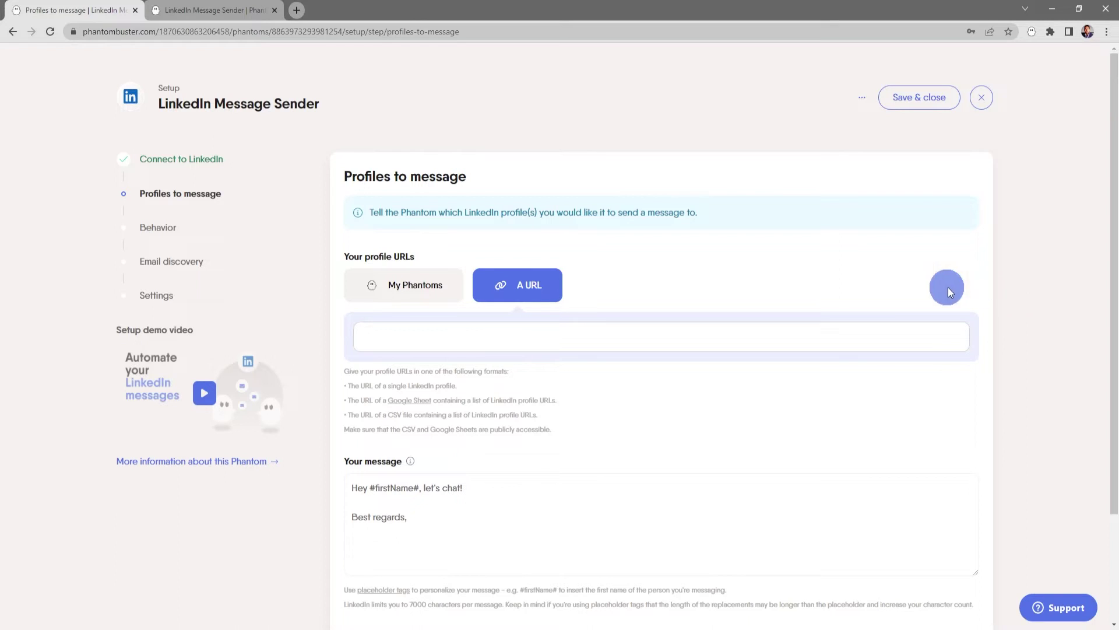
Open a LinkedIn profile tab, briefly try My Phantoms as profile source, then return to A URL
left_click(534, 292)
left_click(637, 284)
left_click(442, 288)
left_click(687, 343)
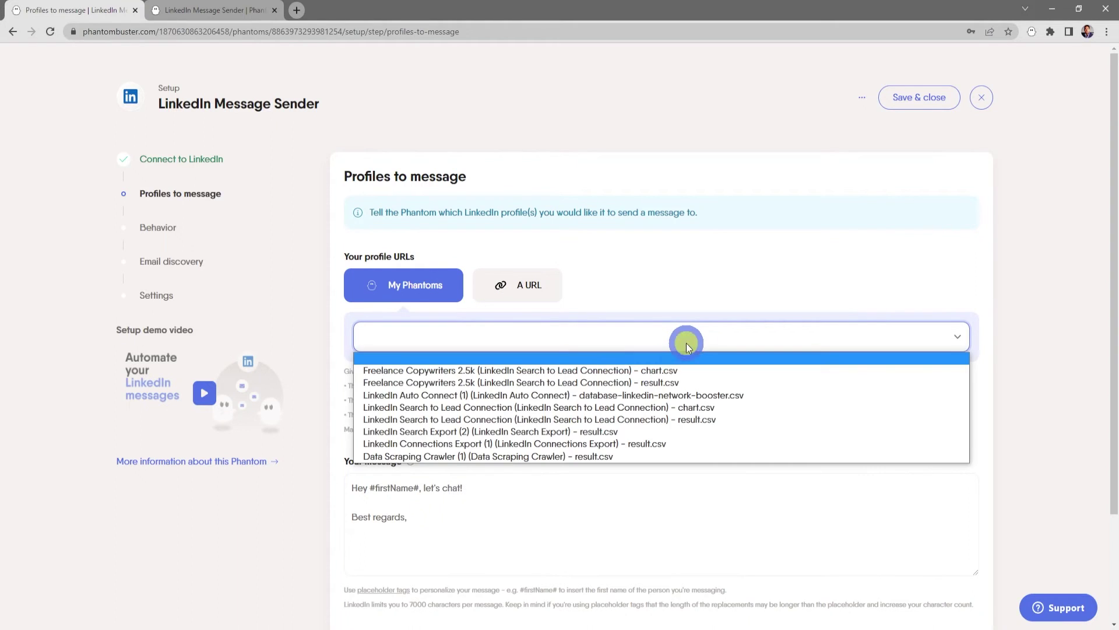
left_click(702, 305)
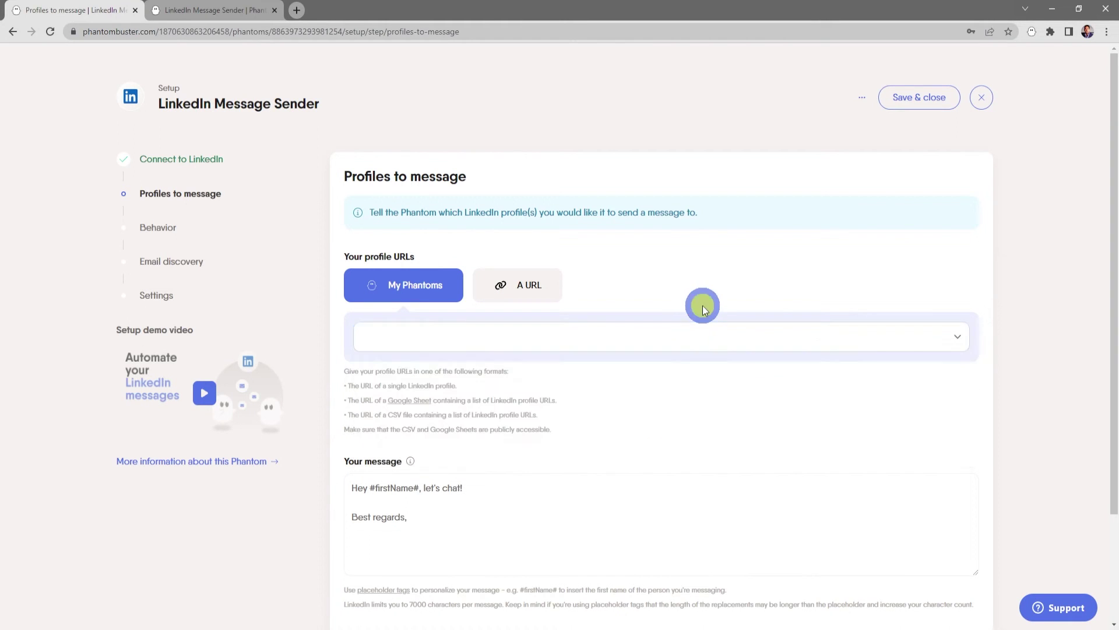
left_click(544, 292)
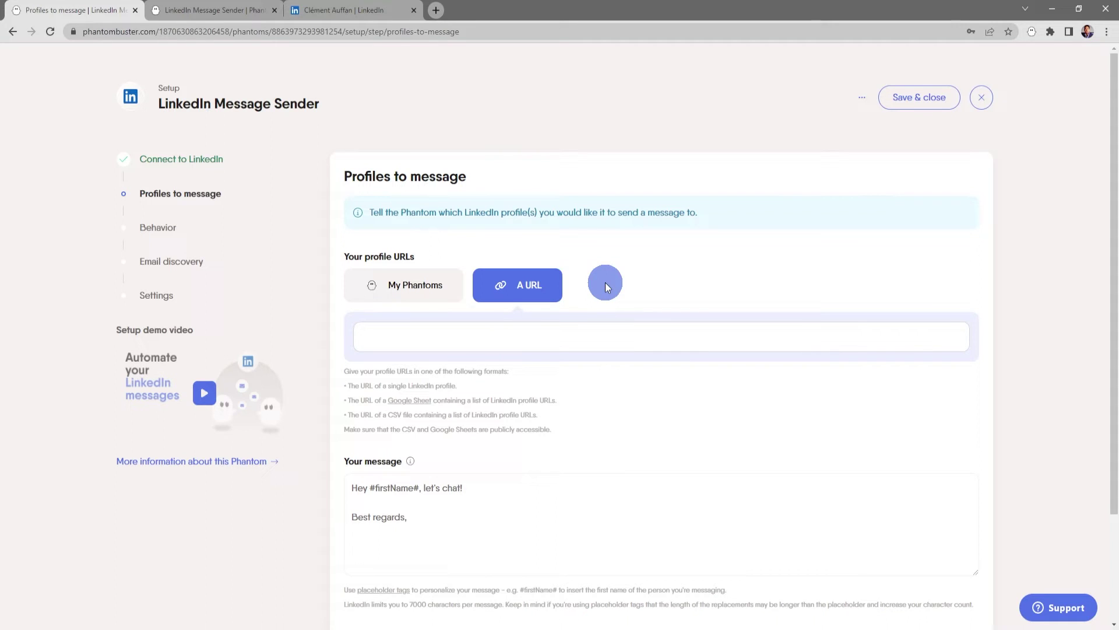
Copy the connection's LinkedIn profile URL from the browser address bar
left_click(376, 10)
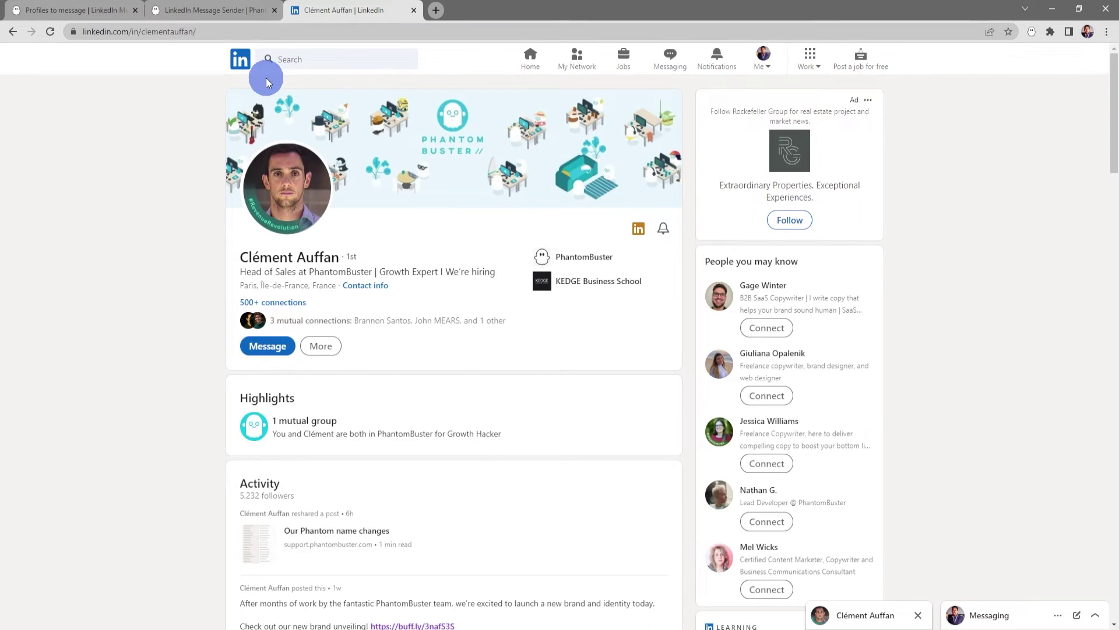
left_click(234, 31)
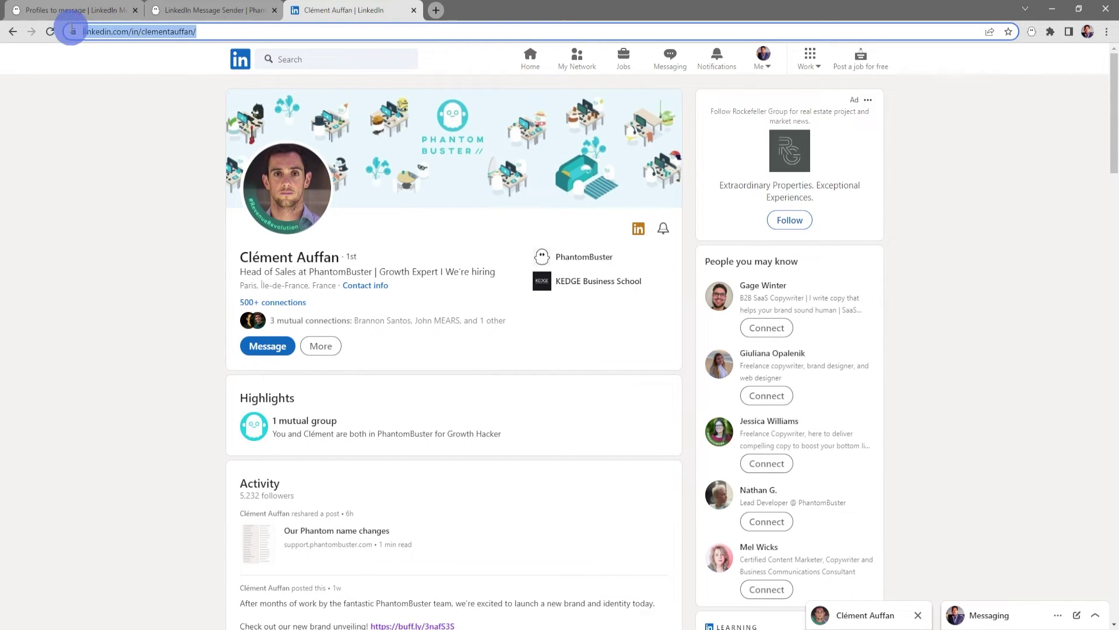
right_click(155, 33)
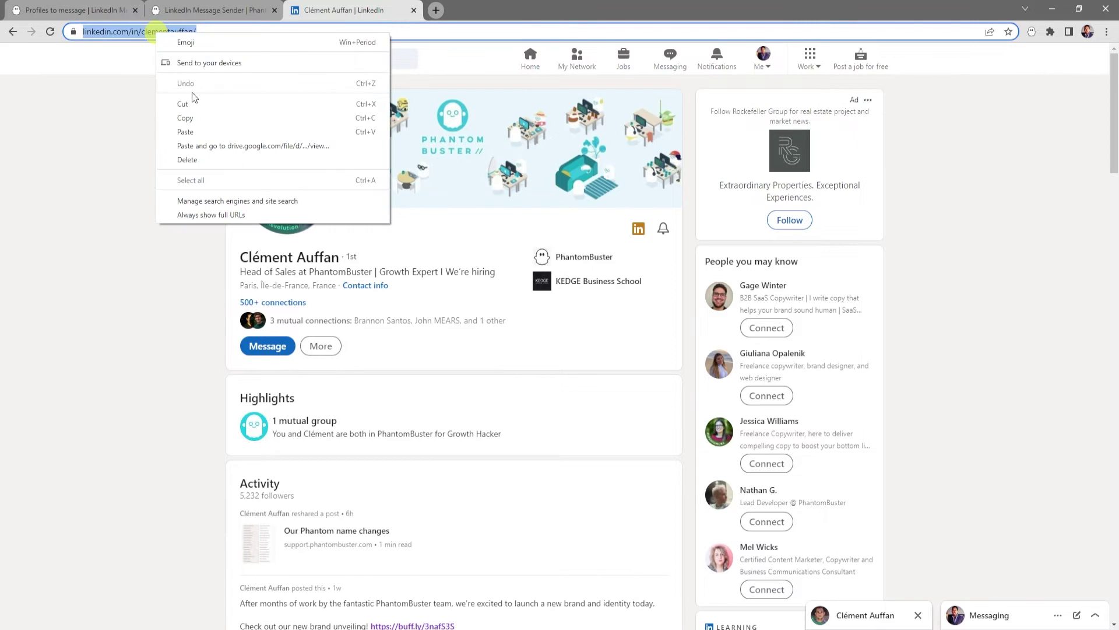
left_click(195, 119)
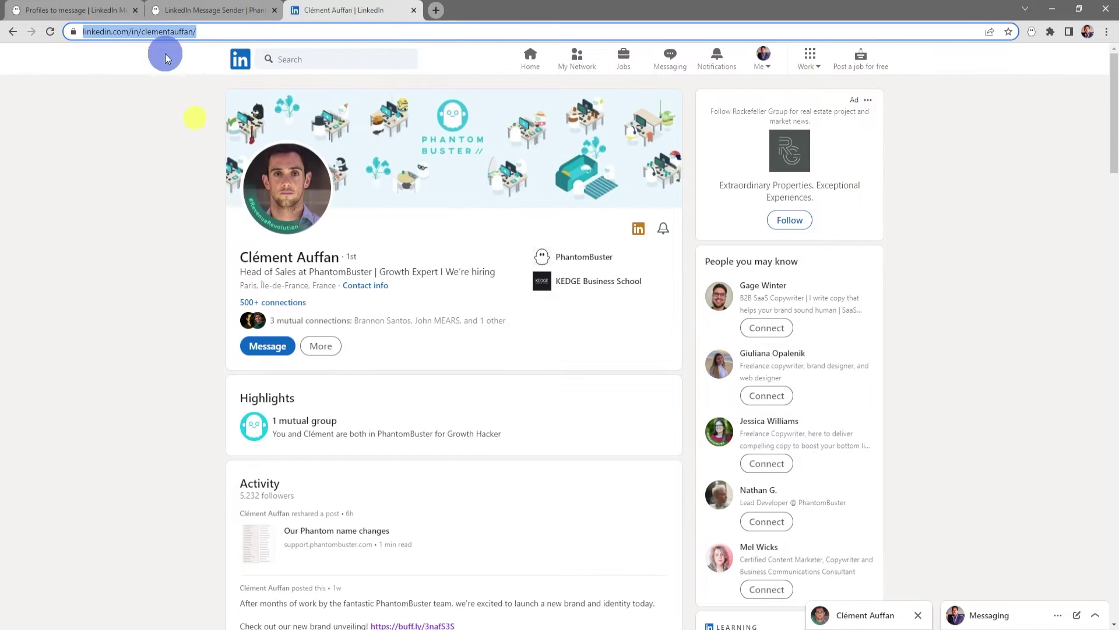
left_click(108, 17)
Paste the copied LinkedIn profile URL into the phantom's profile URL field
left_click(390, 339)
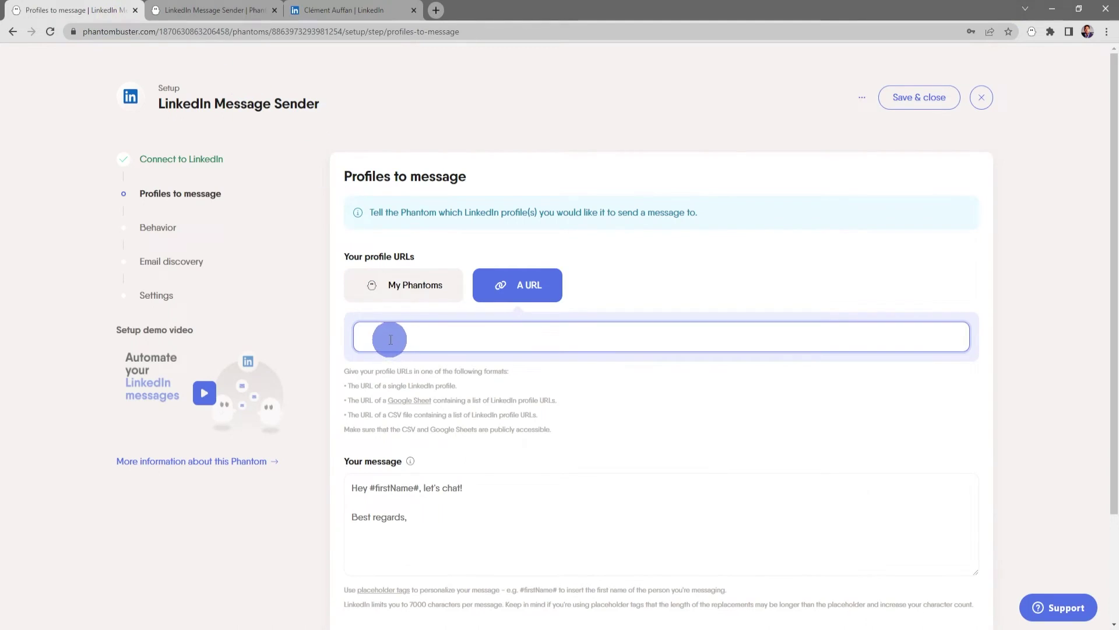
right_click(390, 339)
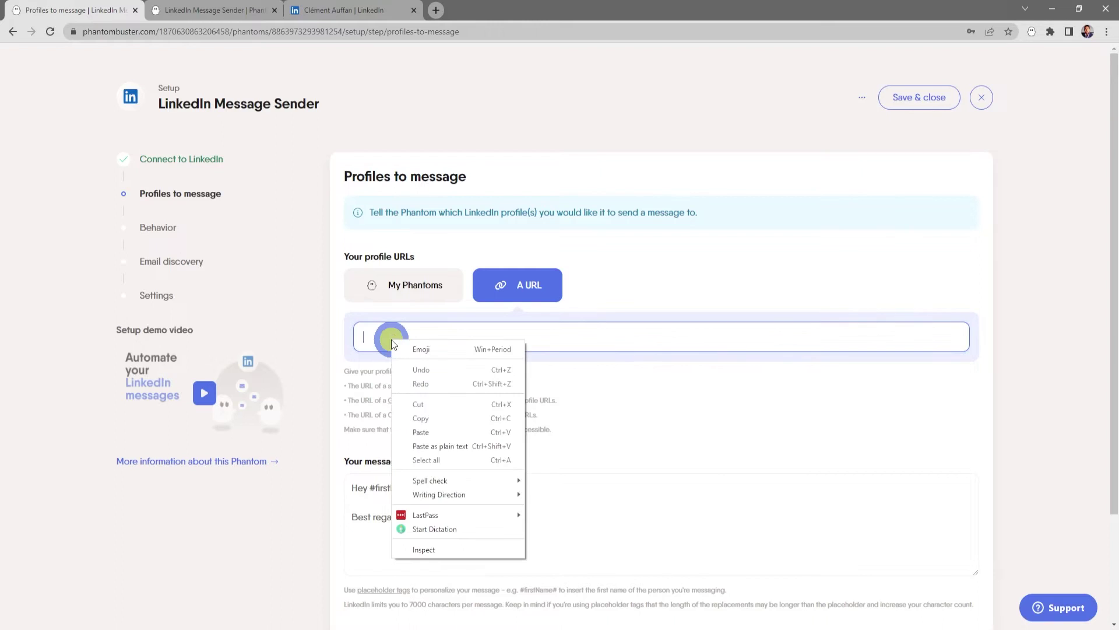
left_click(451, 437)
scroll(680, 407, "down", 2)
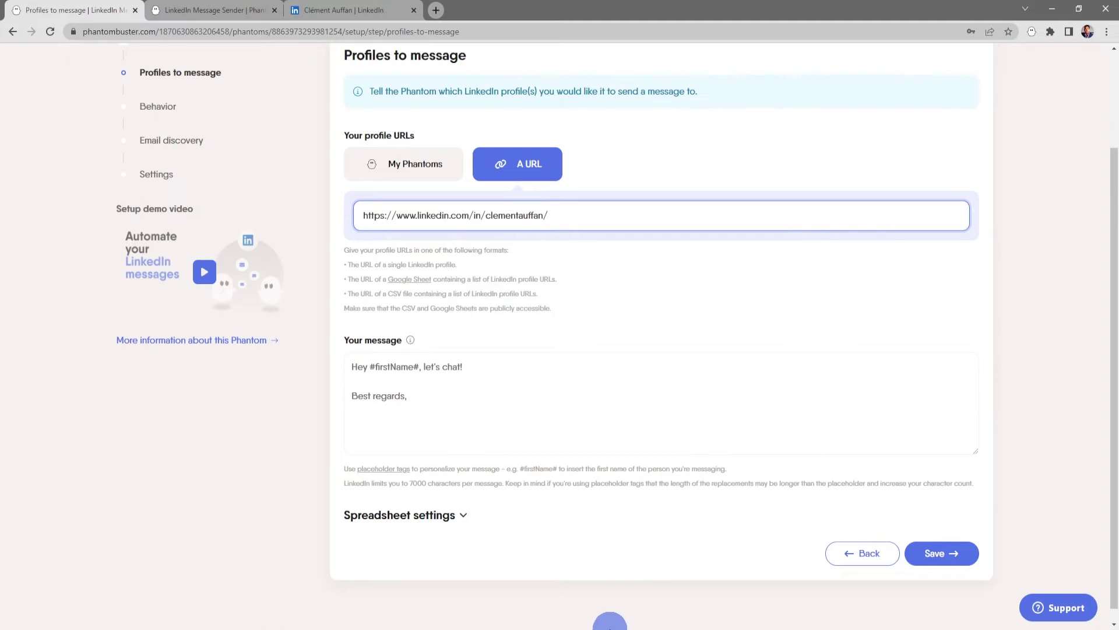
left_click(676, 625)
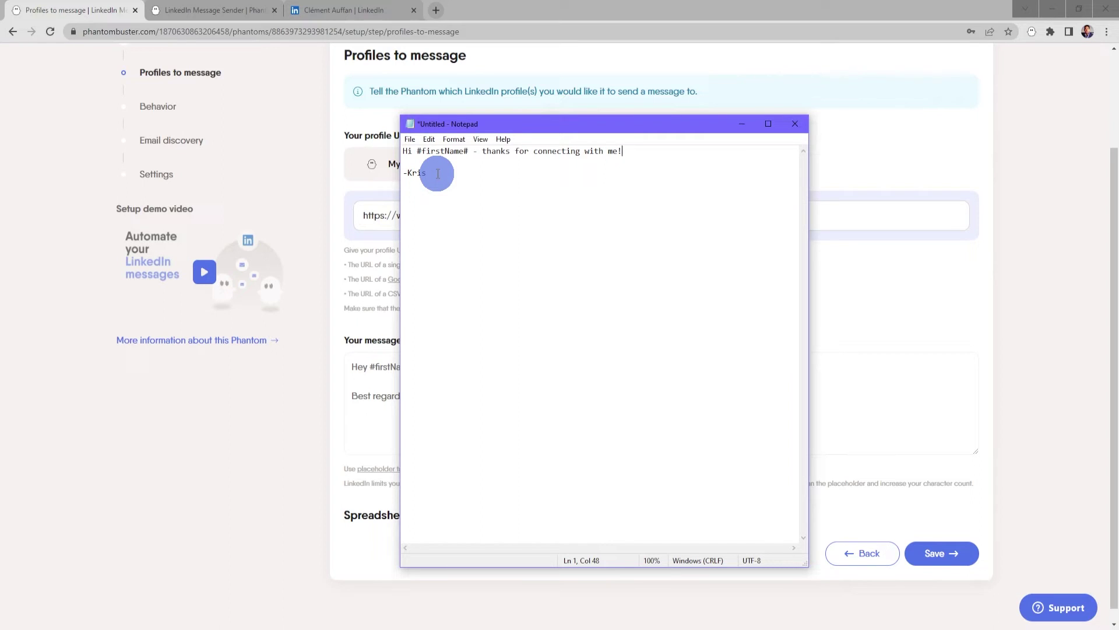
Copy the entire thank-you message draft from Notepad
left_click_drag(428, 173, 393, 152)
right_click(446, 157)
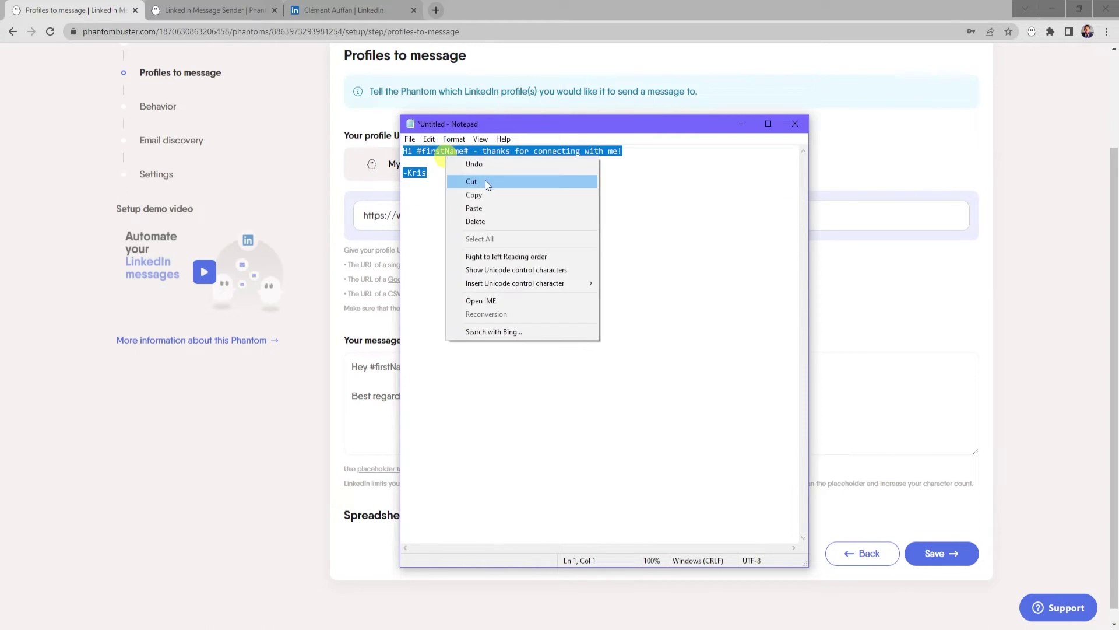
left_click(490, 195)
left_click(403, 381)
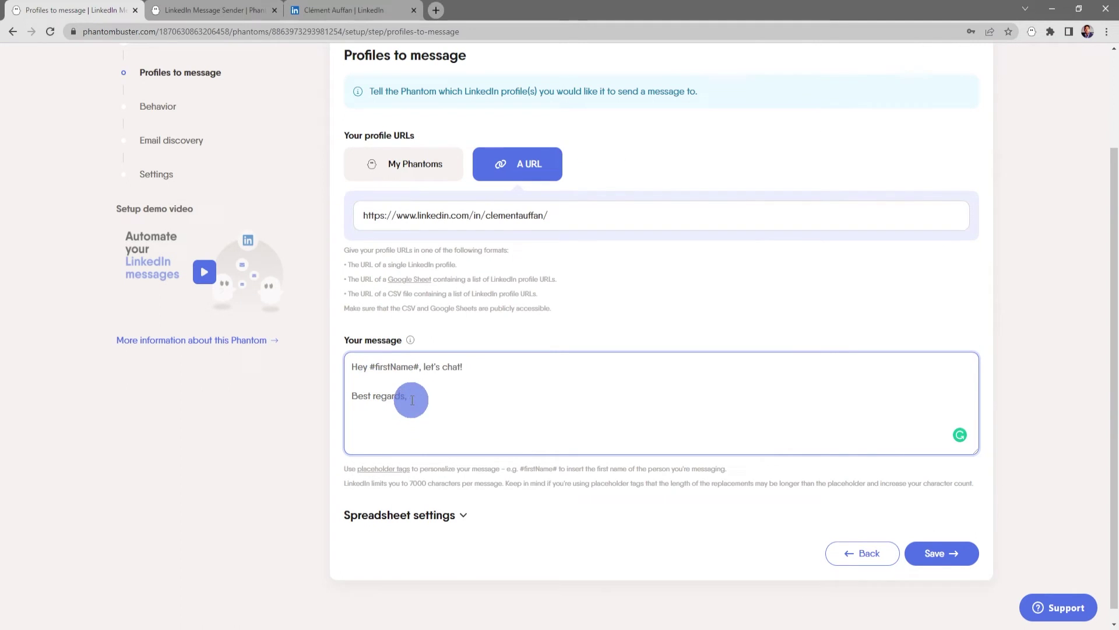
Paste the draft into Your message, replacing the default text with 'Hi #firstName# - thanks for connecting with me!'
right_click(358, 366)
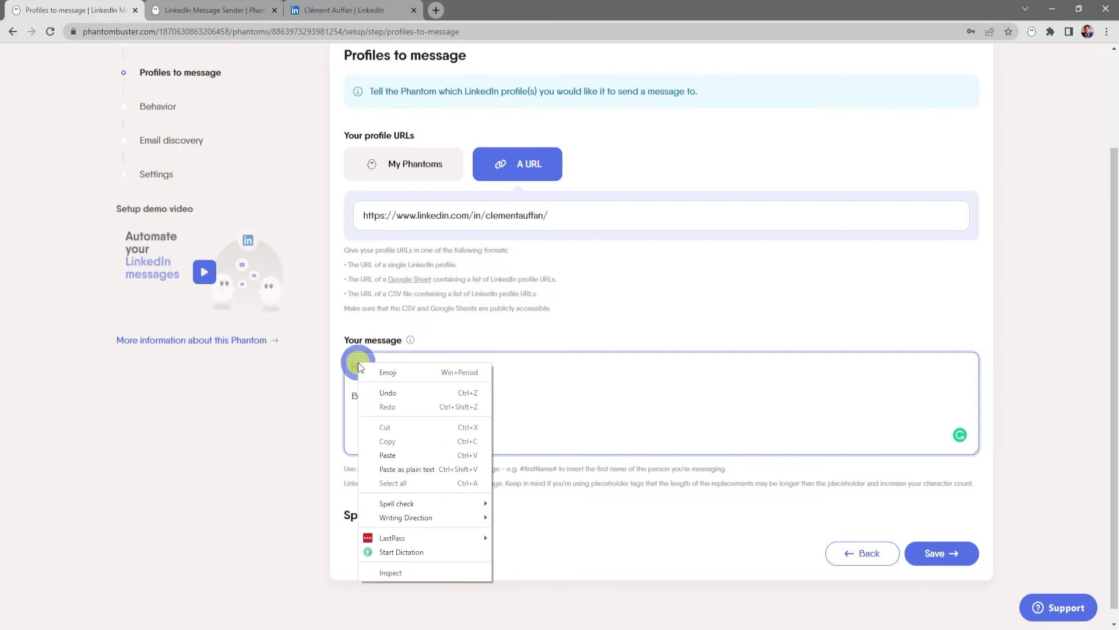
left_click(388, 454)
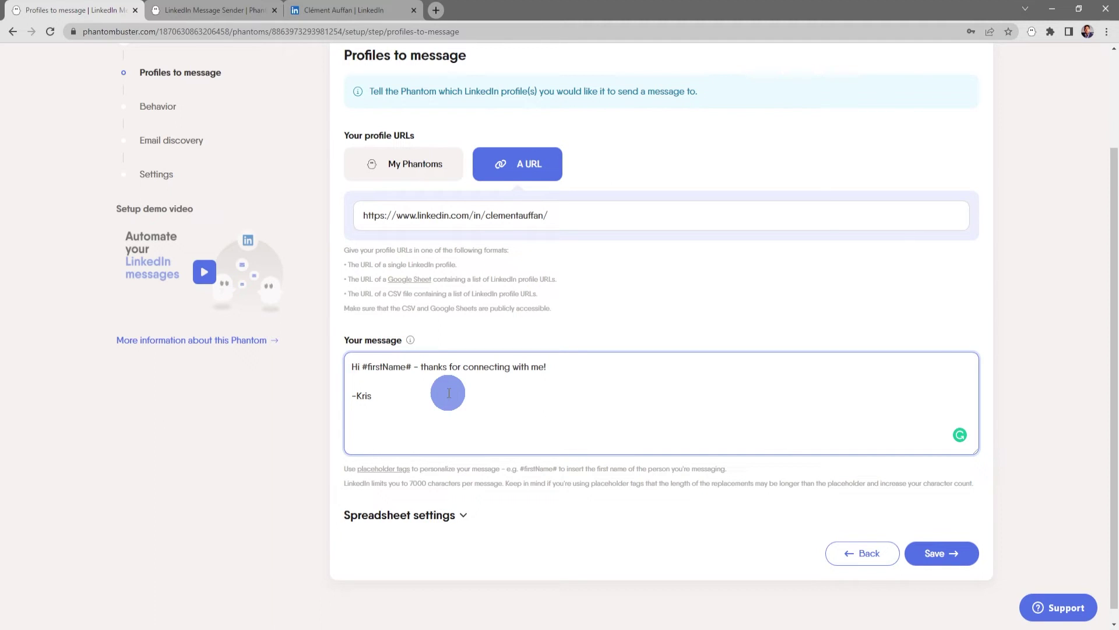
Check the profile URL column name in Spreadsheet settings, then save the profiles and message
left_click(462, 514)
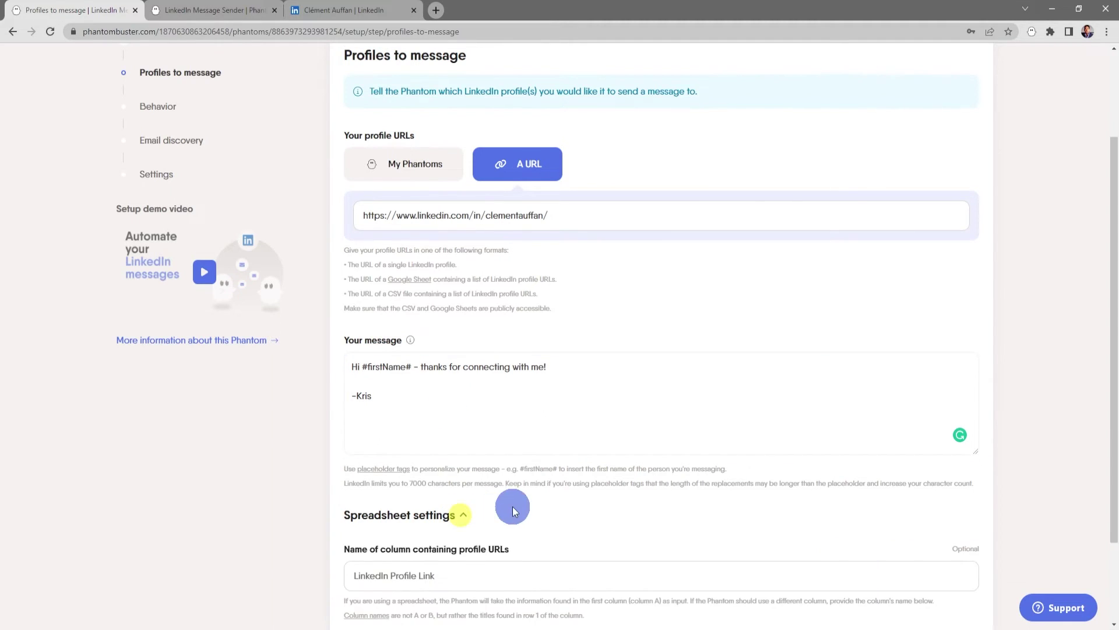
scroll(512, 506, "down", 2)
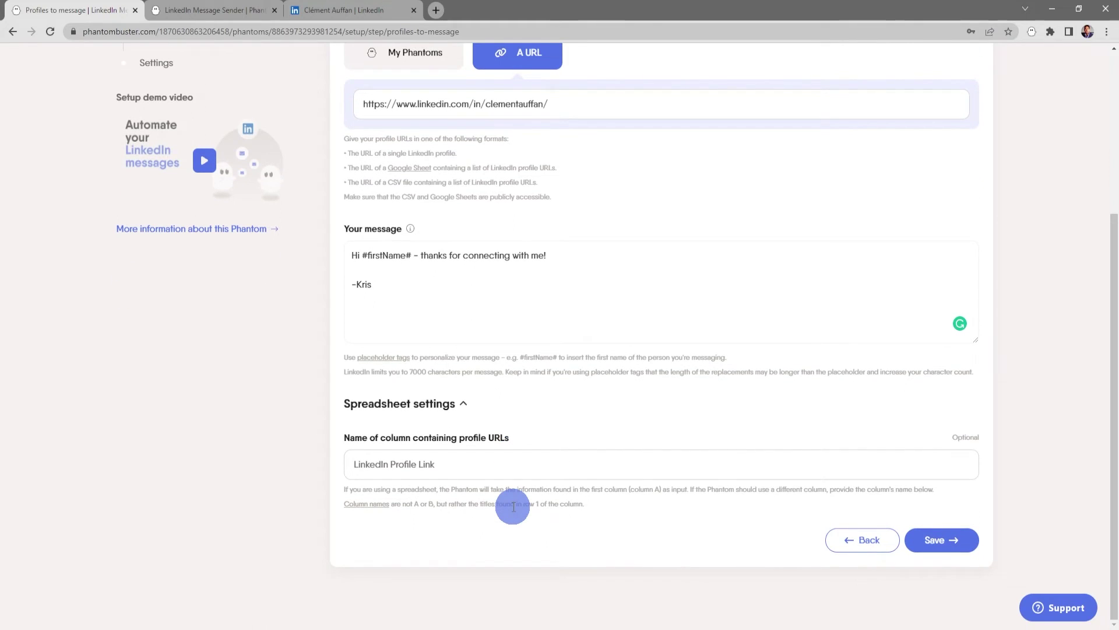
left_click(464, 464)
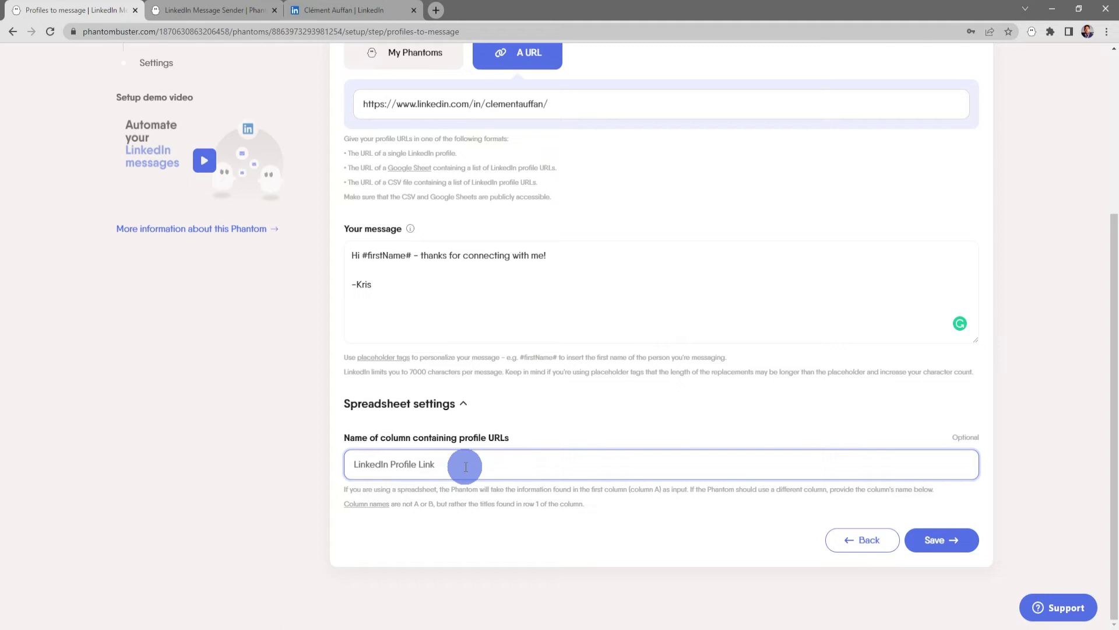
left_click(463, 403)
scroll(755, 512, "up", 1)
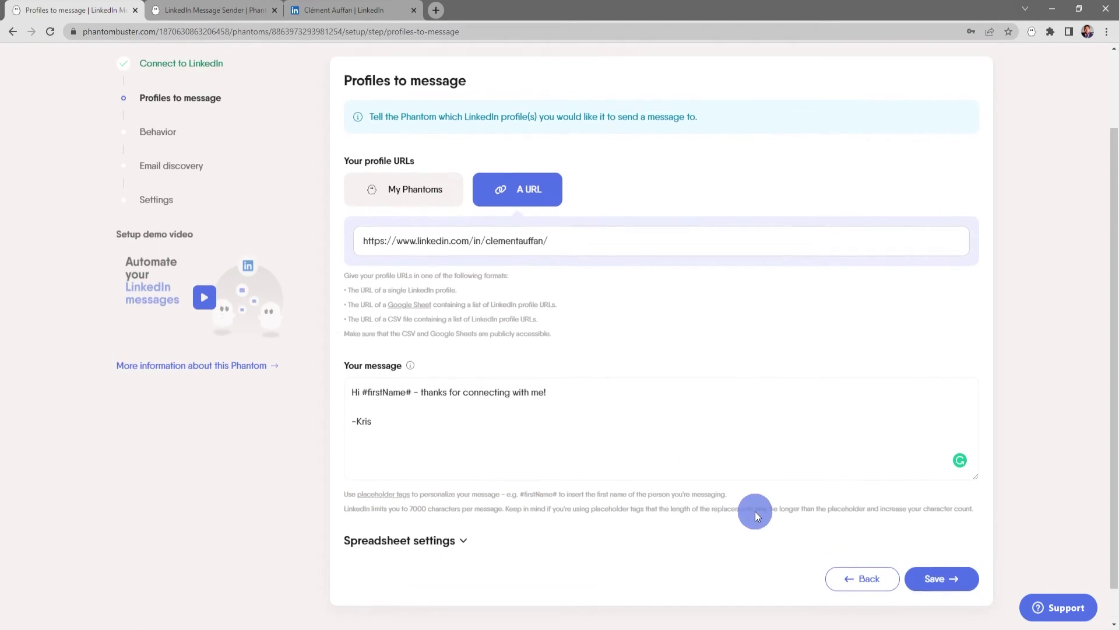
left_click(933, 601)
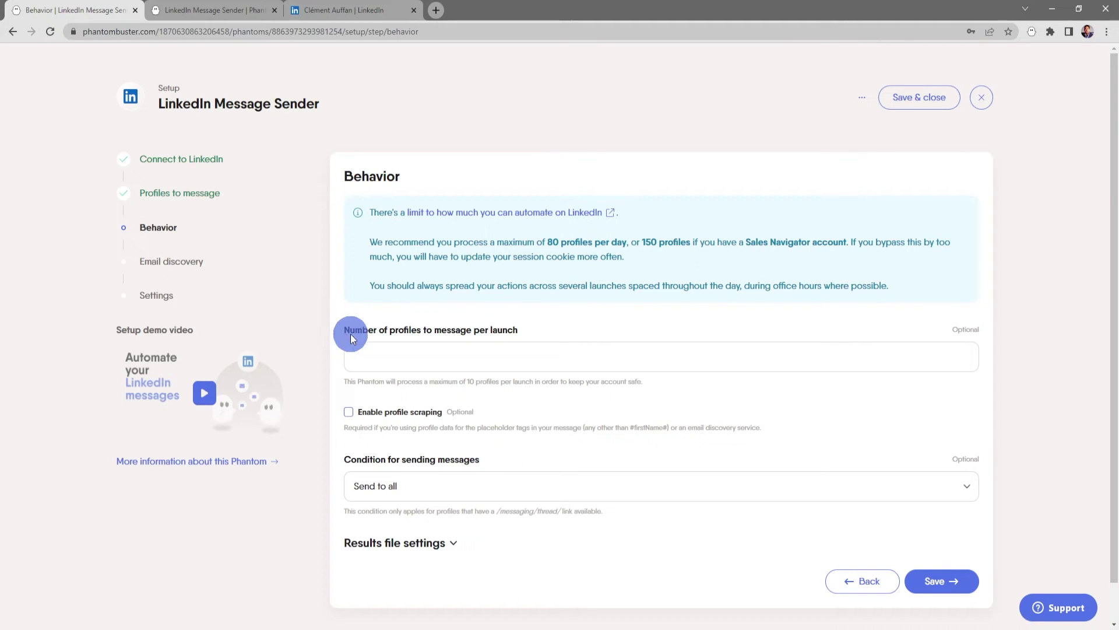
left_click(382, 355)
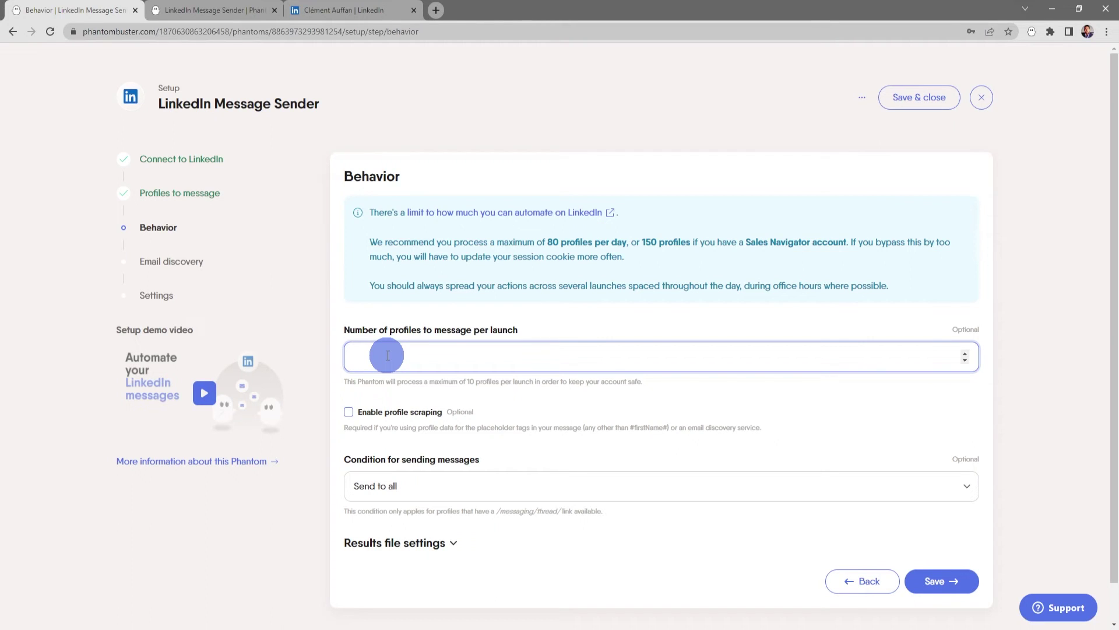
left_click(497, 392)
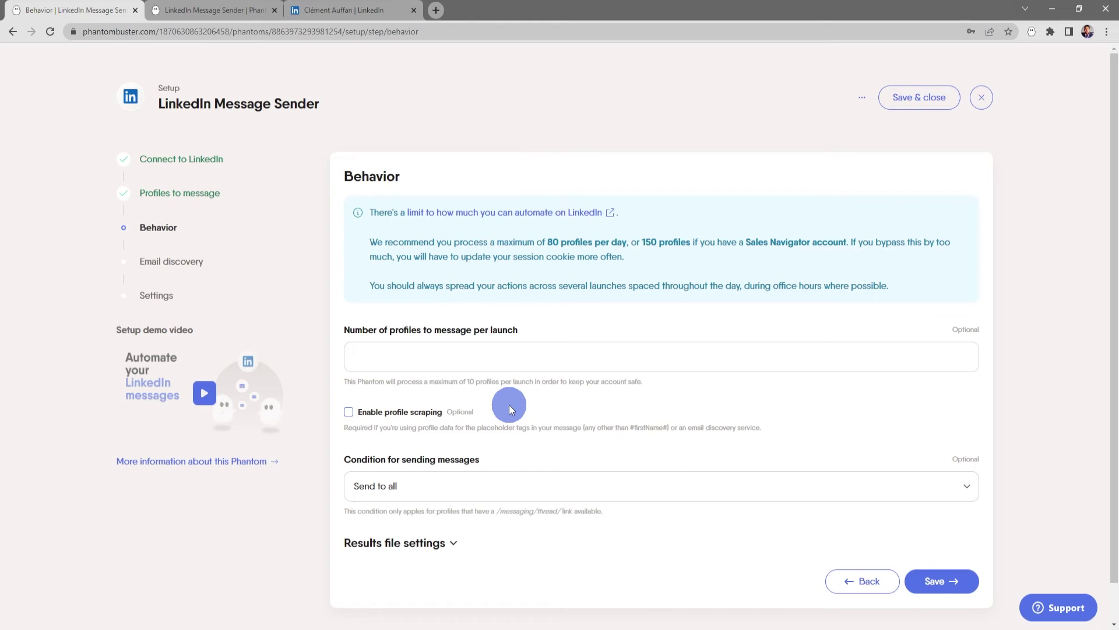
scroll(542, 443, "down", 1)
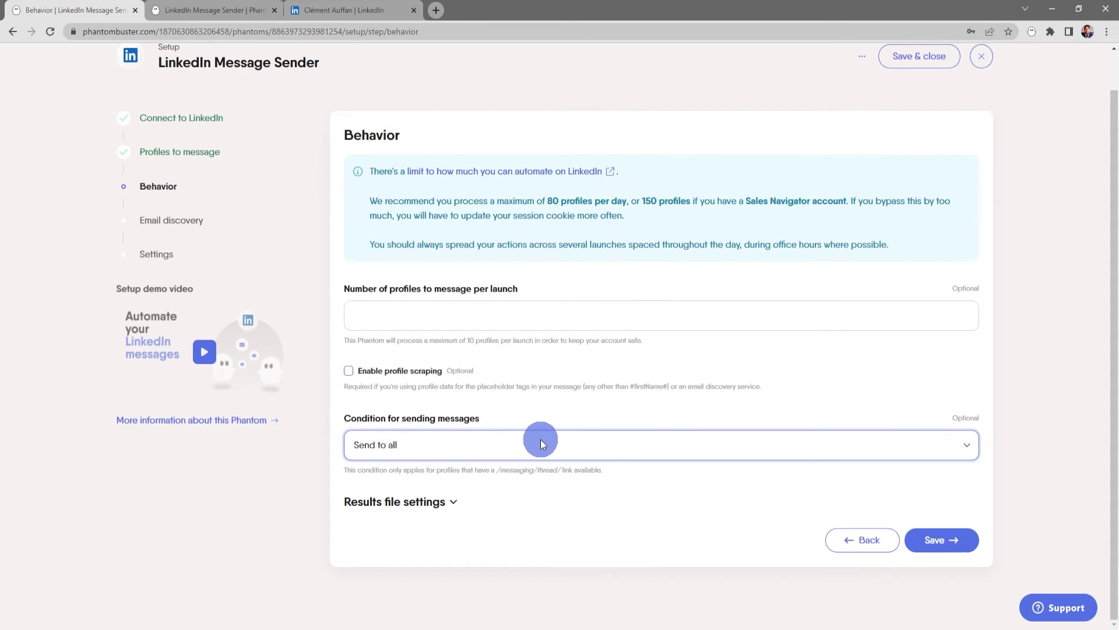
Keep the sending condition at Send to all, glance at Results file settings, and save Behavior
left_click(963, 446)
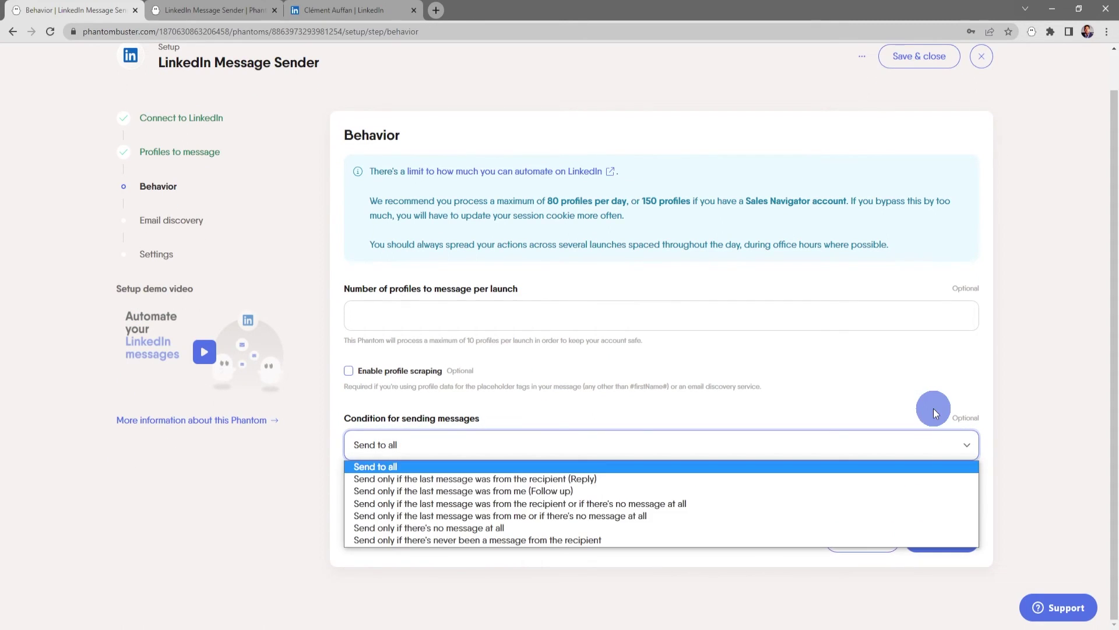
left_click(988, 408)
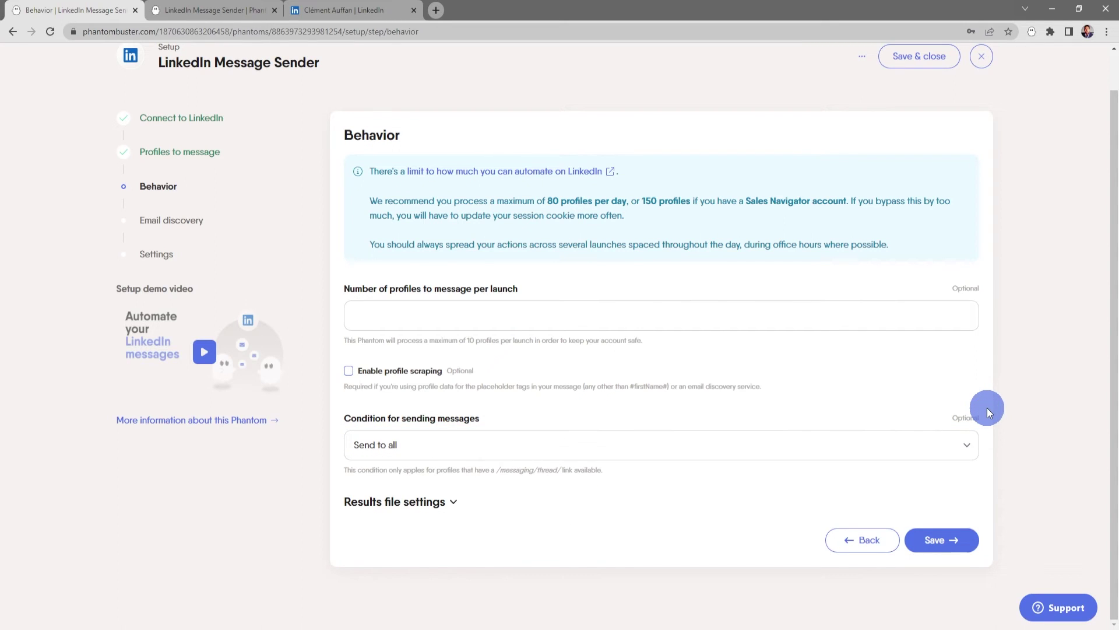
left_click(453, 505)
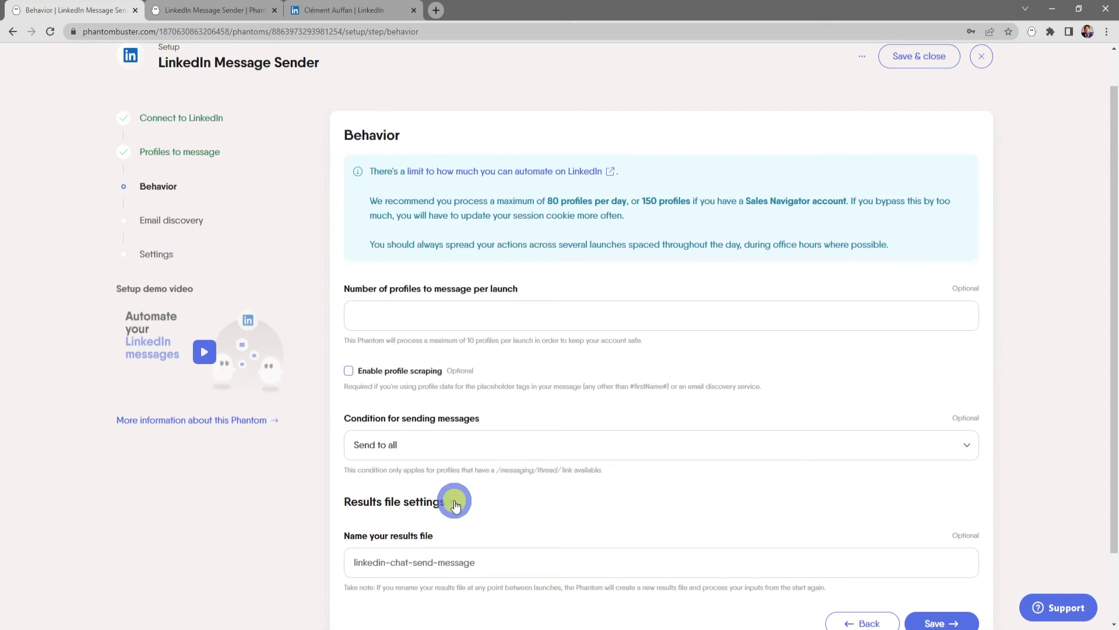
left_click(455, 505)
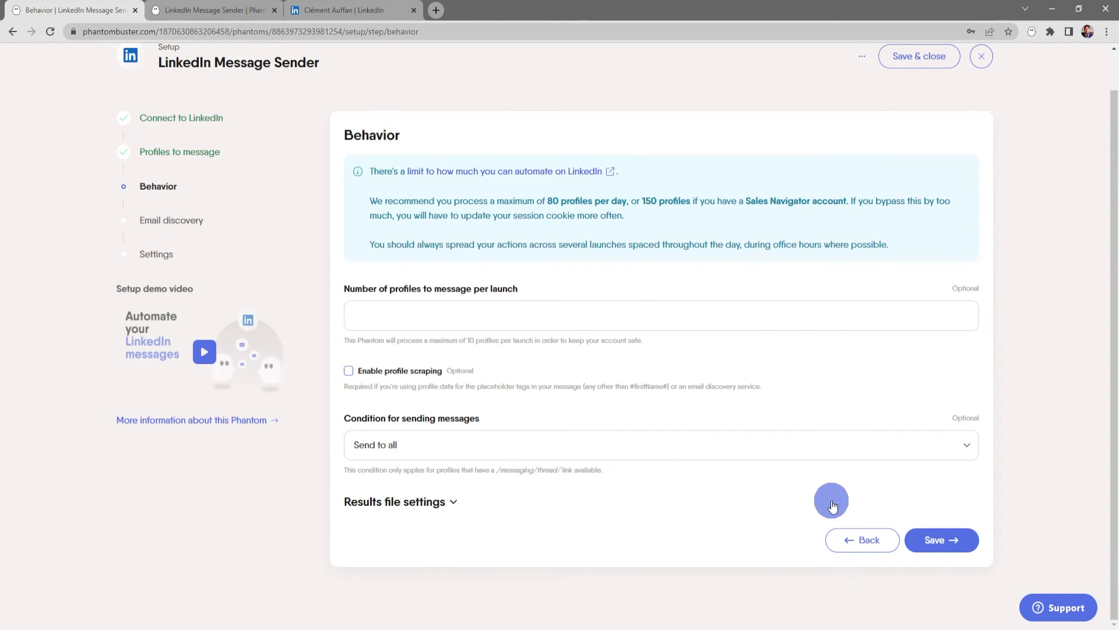
left_click(949, 547)
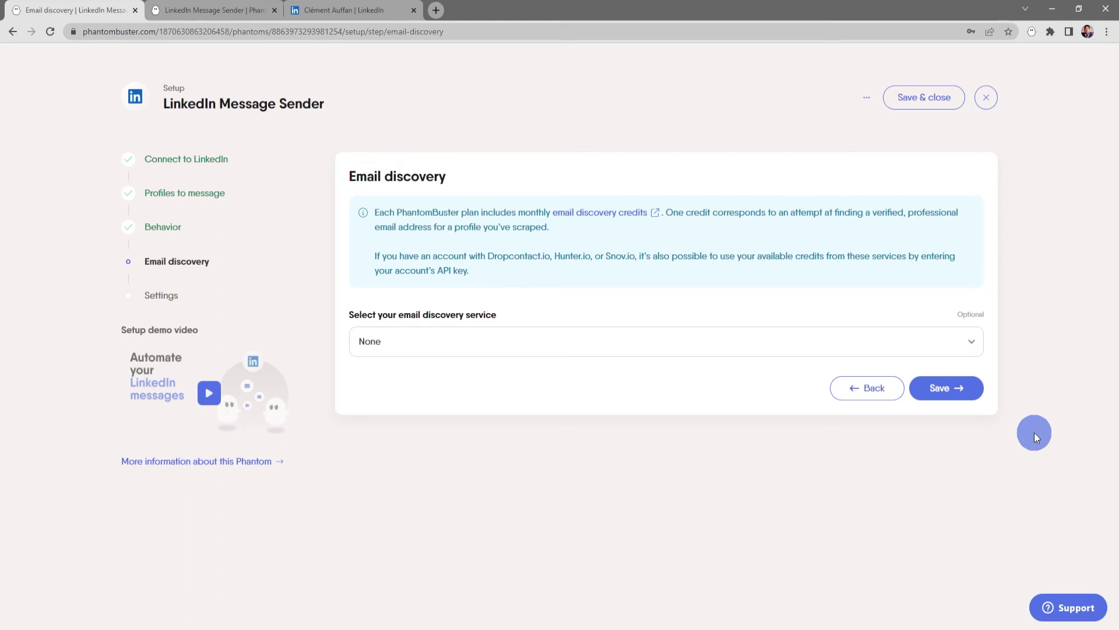
Choose PhantomBuster as the email discovery service and save the step
left_click(970, 343)
left_click(948, 373)
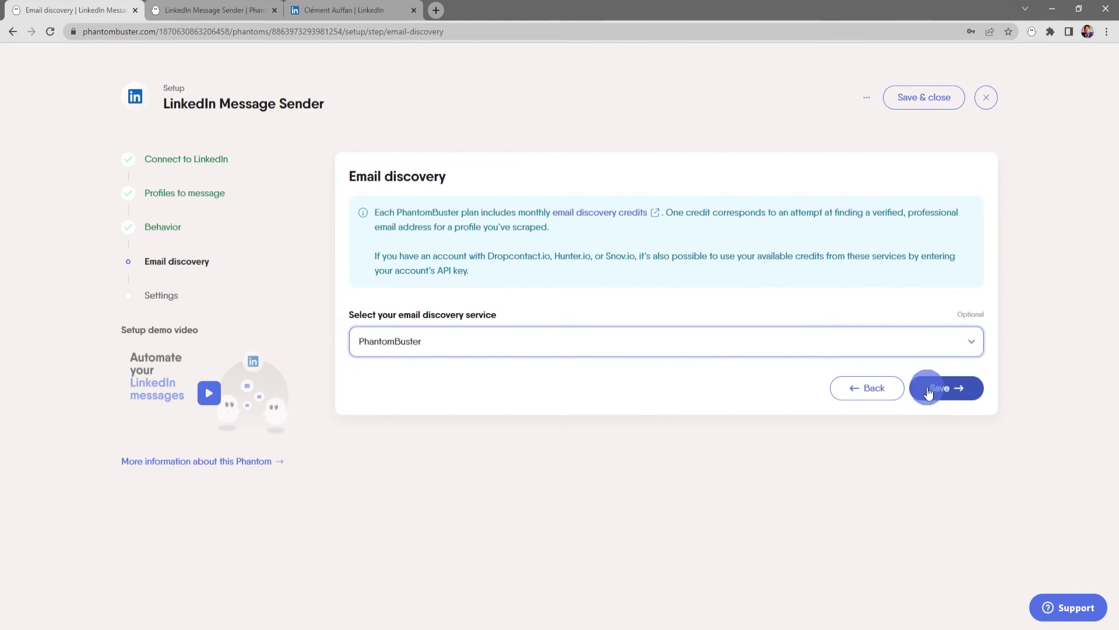
left_click(960, 396)
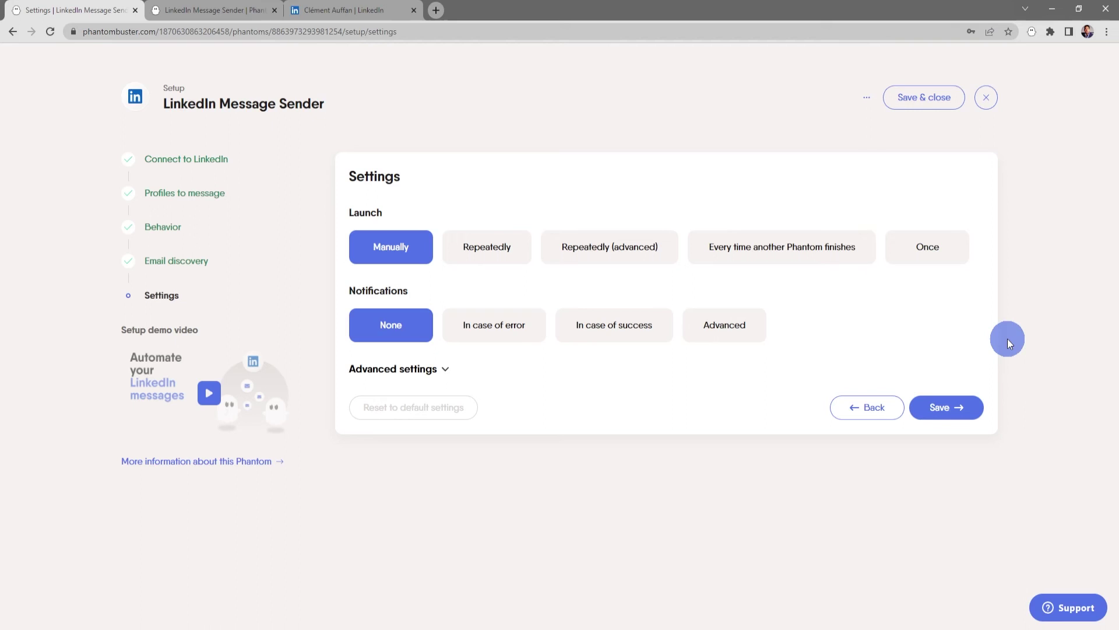
Preview the Repeatedly launch option's frequencies, then set the phantom to launch Manually
left_click(506, 252)
left_click(532, 303)
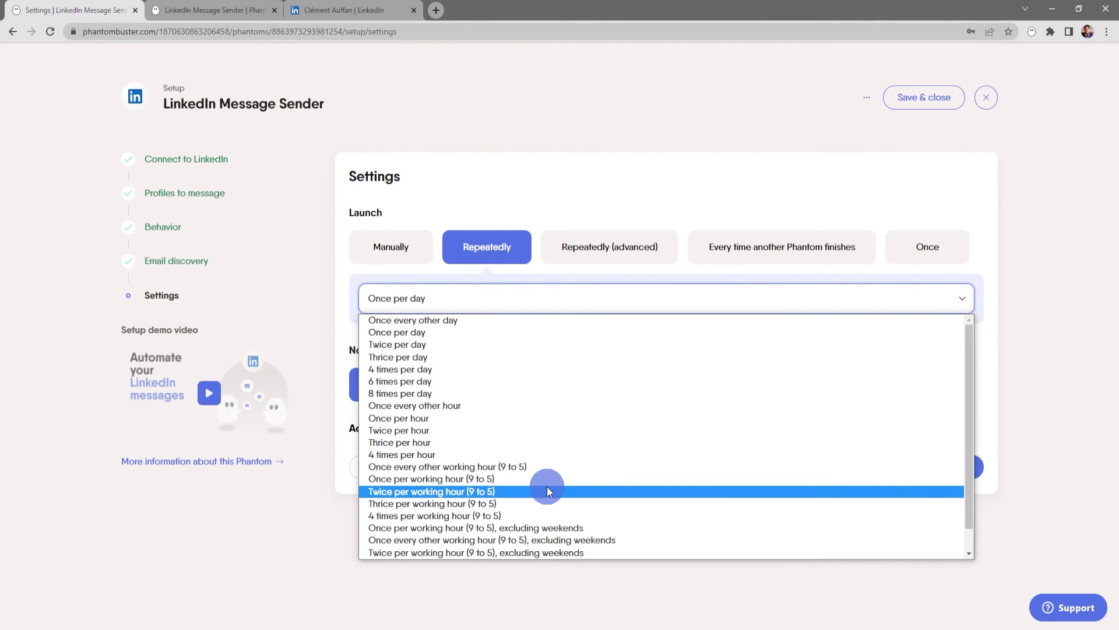
left_click(594, 305)
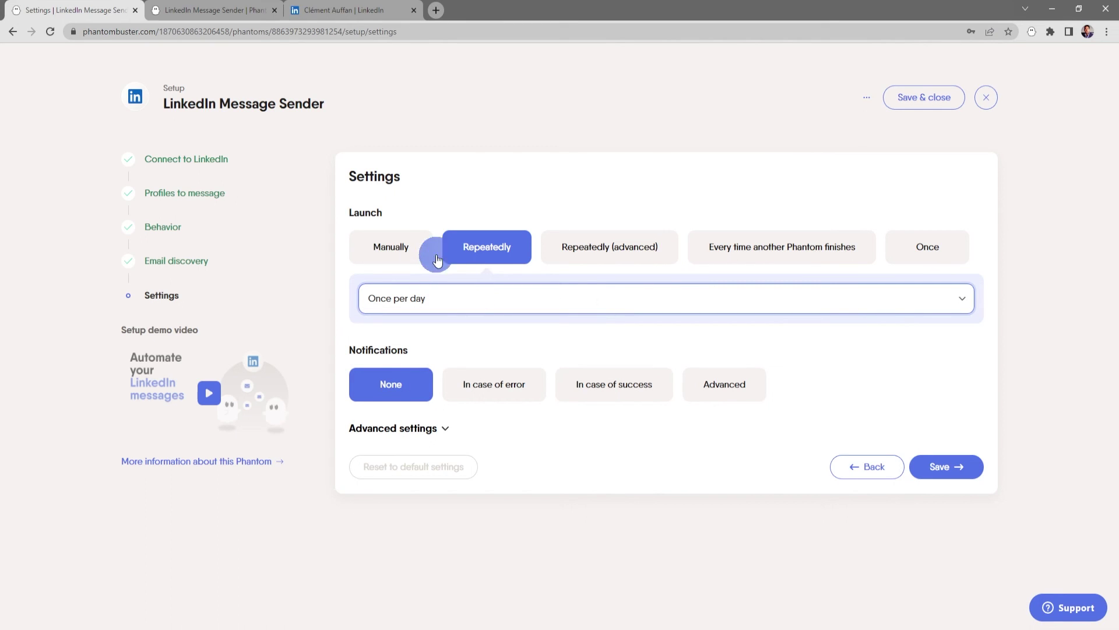
left_click(399, 250)
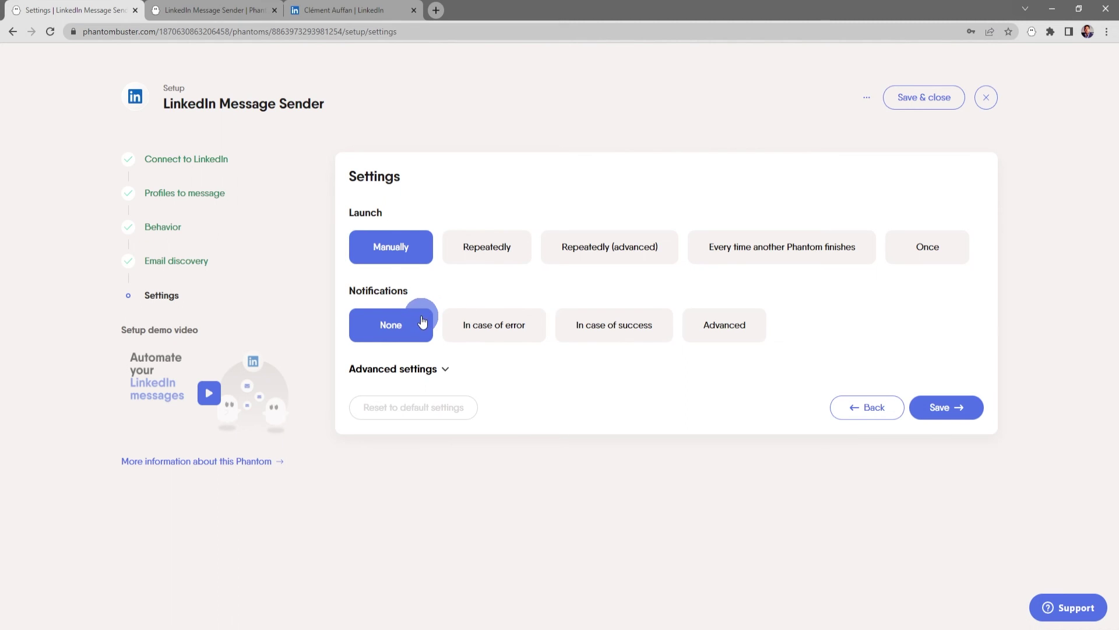
Review the Advanced settings, then save the manual-launch setup with no notifications
left_click(445, 368)
scroll(492, 375, "down", 3)
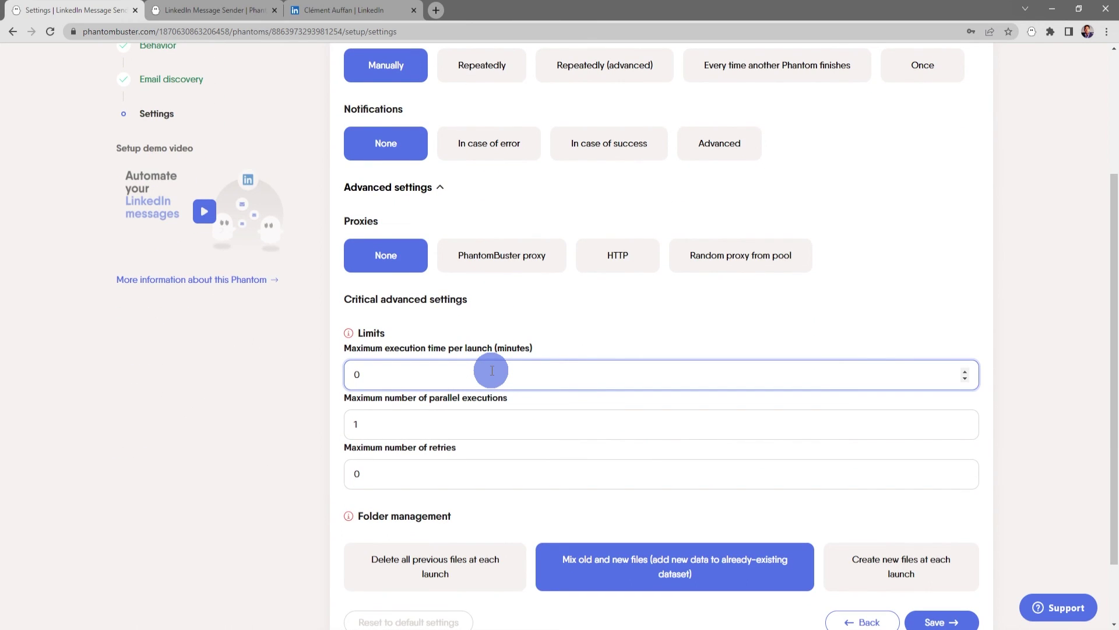
scroll(491, 373, "up", 3)
left_click(438, 368)
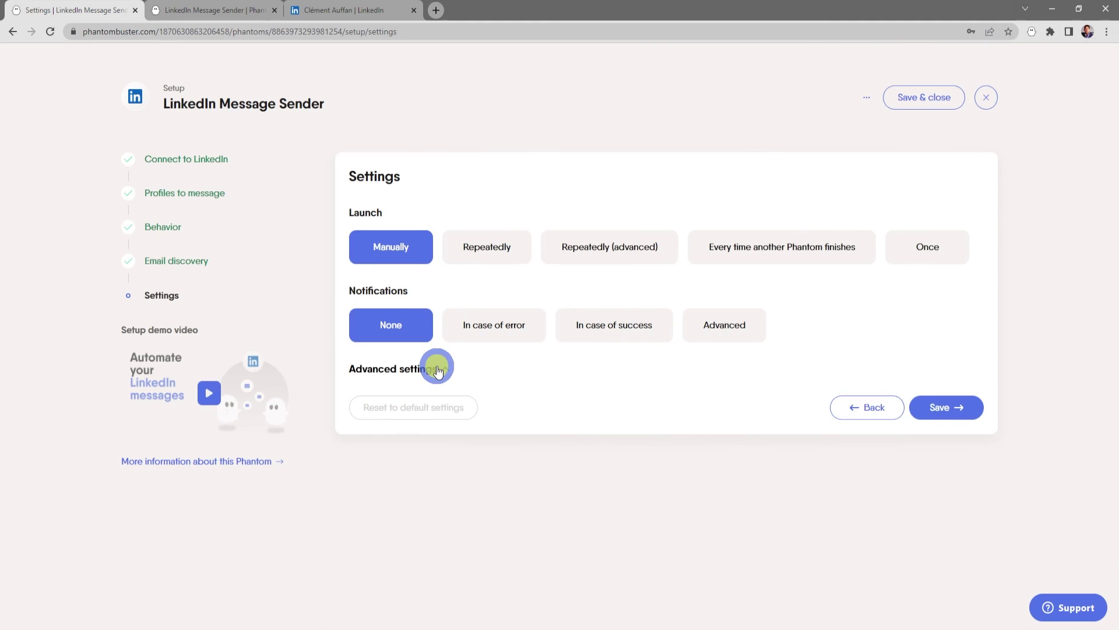
left_click(947, 407)
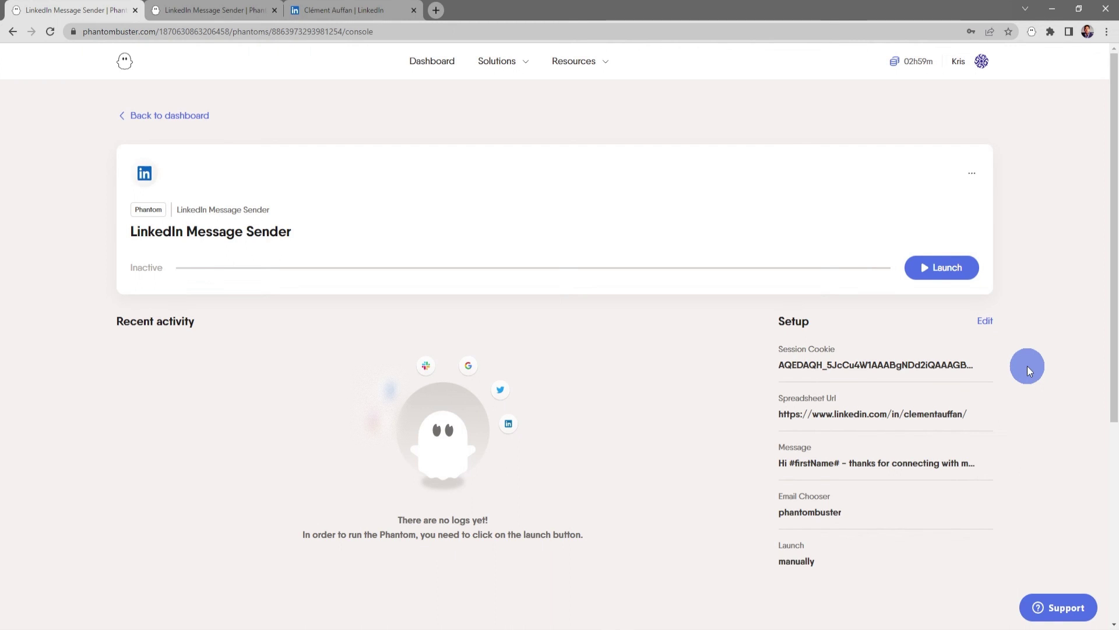
Launch the LinkedIn Message Sender phantom and preview its CSV results file
left_click(950, 271)
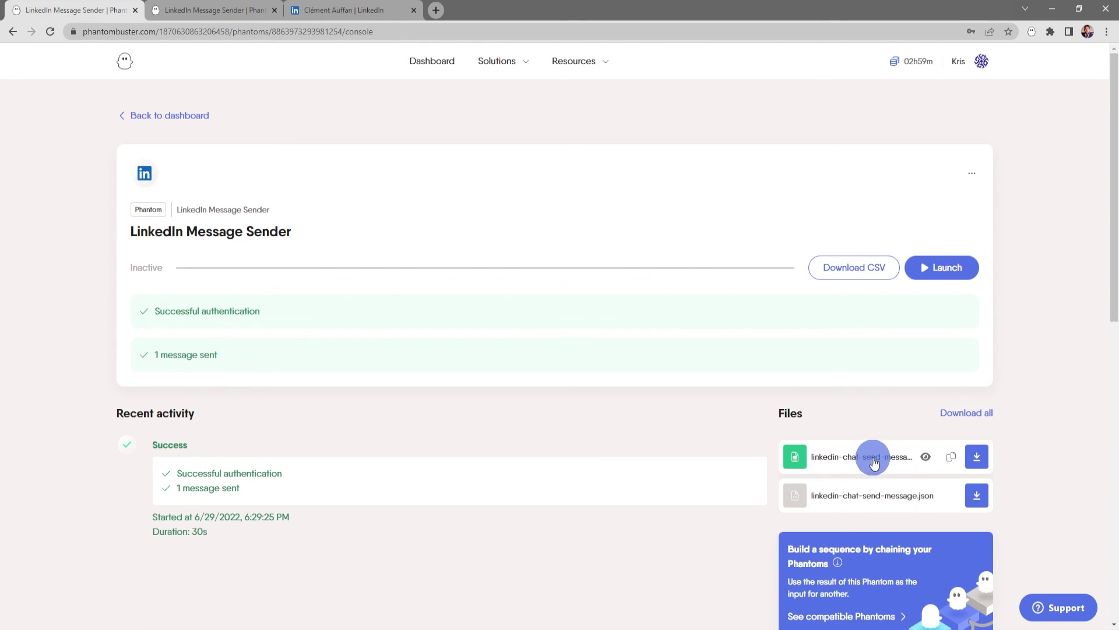
left_click(927, 461)
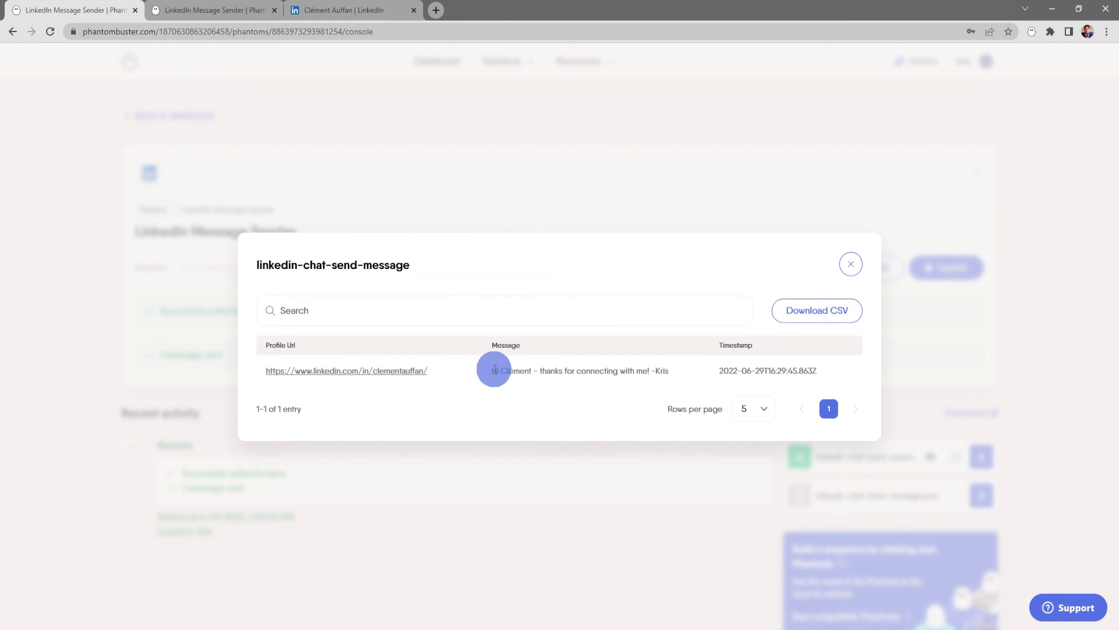
Select the sent thank-you message text in the results preview's Message cell
left_click_drag(492, 369, 678, 370)
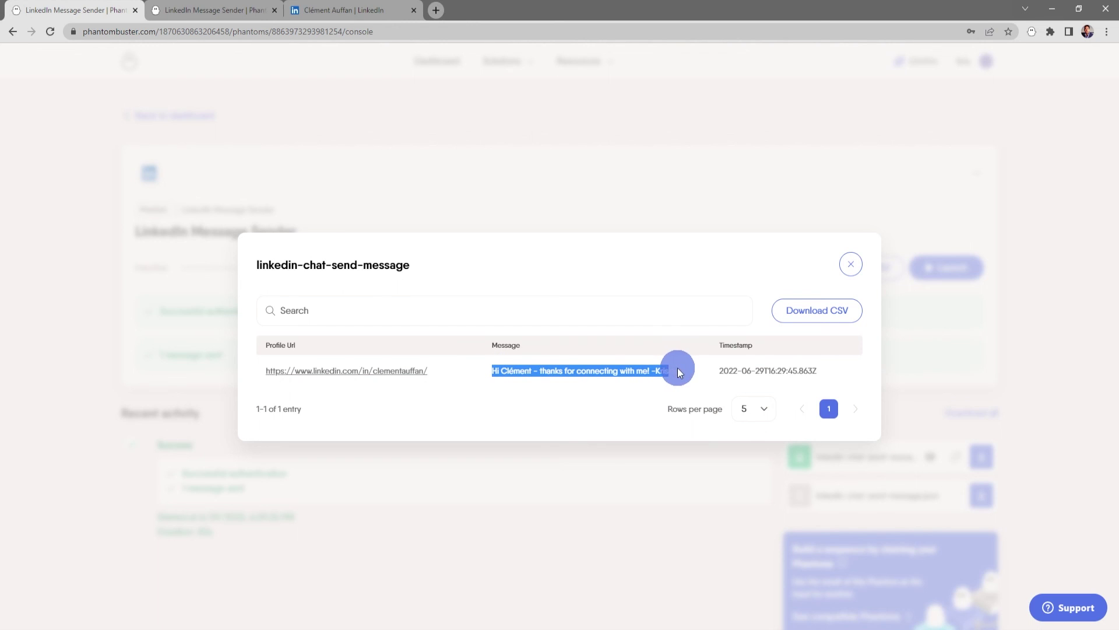